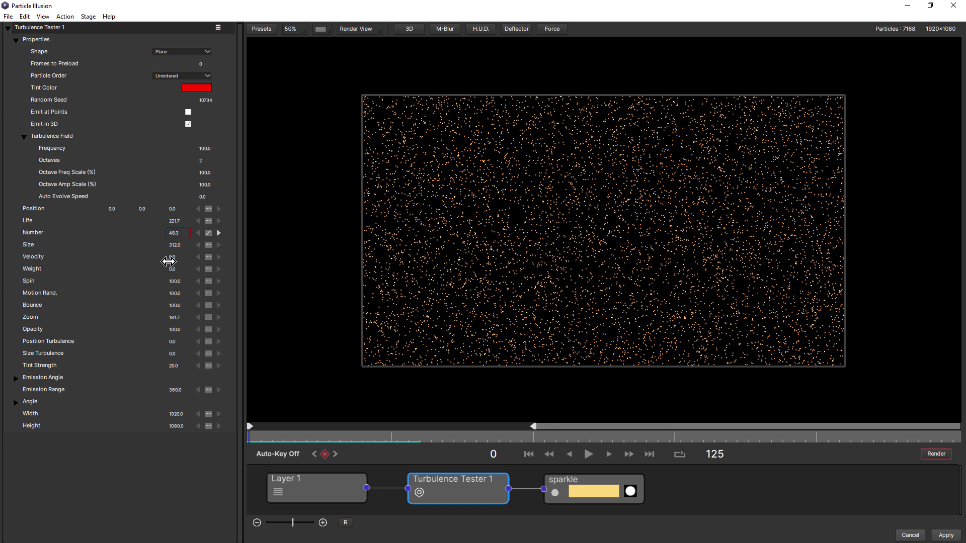
Step: Preview the animation, then set Position Turbulence to 100 and play it back
left_click(592, 455)
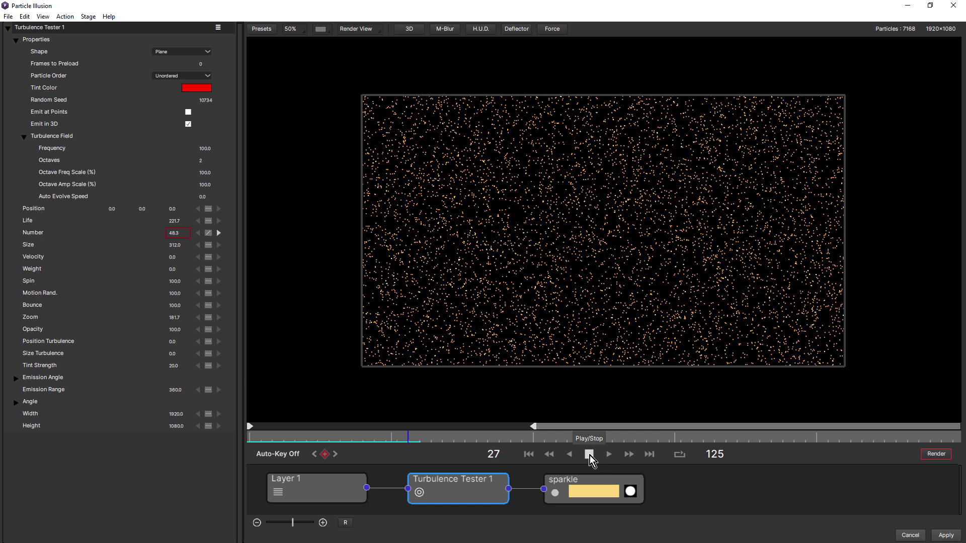
left_click(589, 455)
left_click(533, 453)
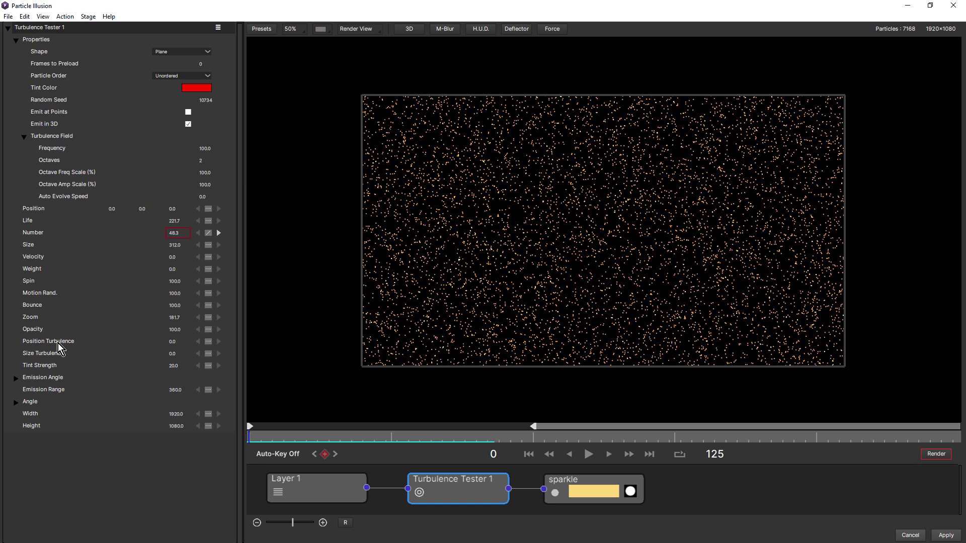
left_click(172, 341)
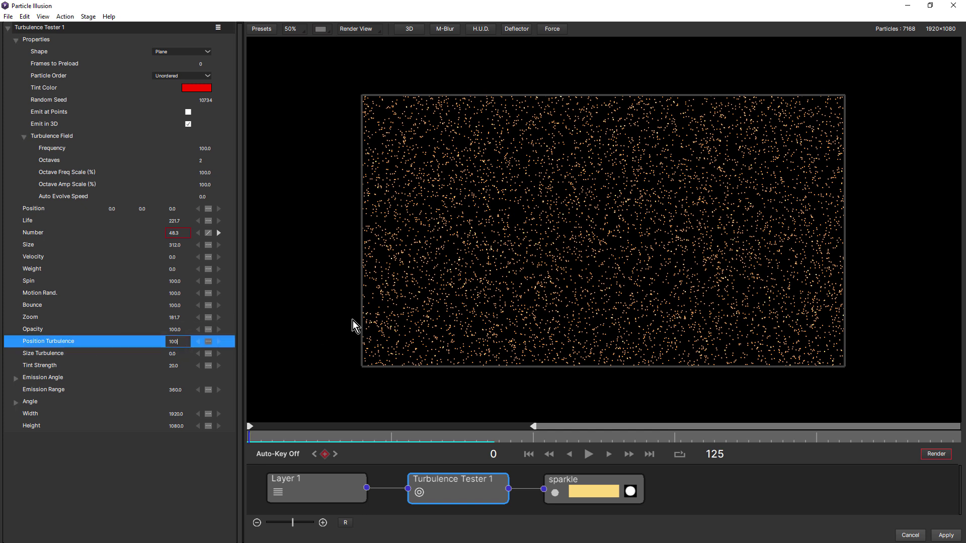
type("100")
key("Return")
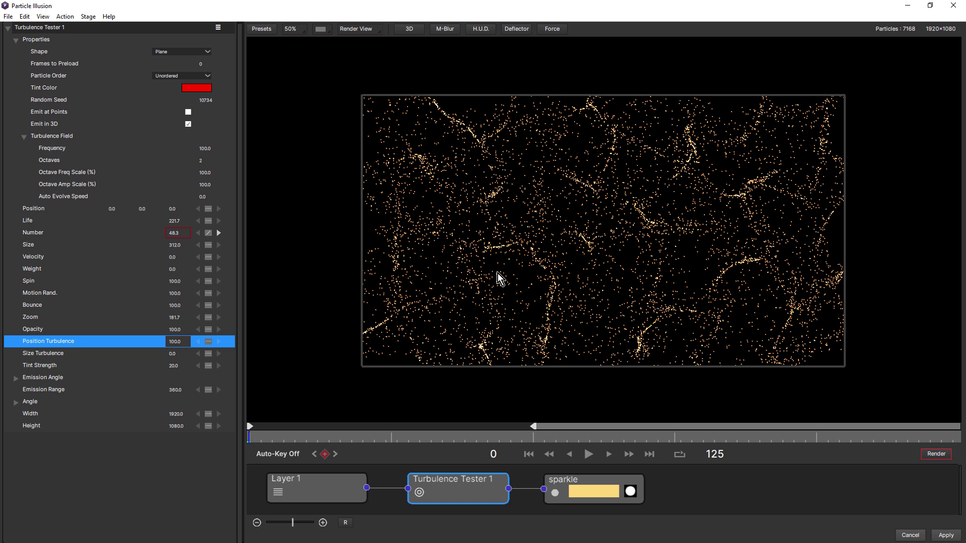
left_click(589, 455)
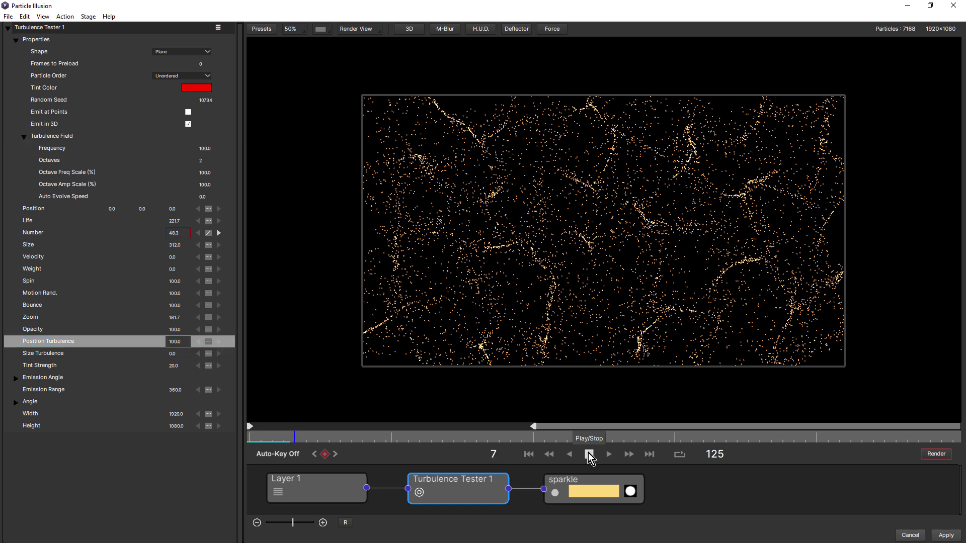
left_click(589, 455)
Step: Set the Turbulence Field Auto Evolve Speed to 100 and replay from the start
left_click(59, 138)
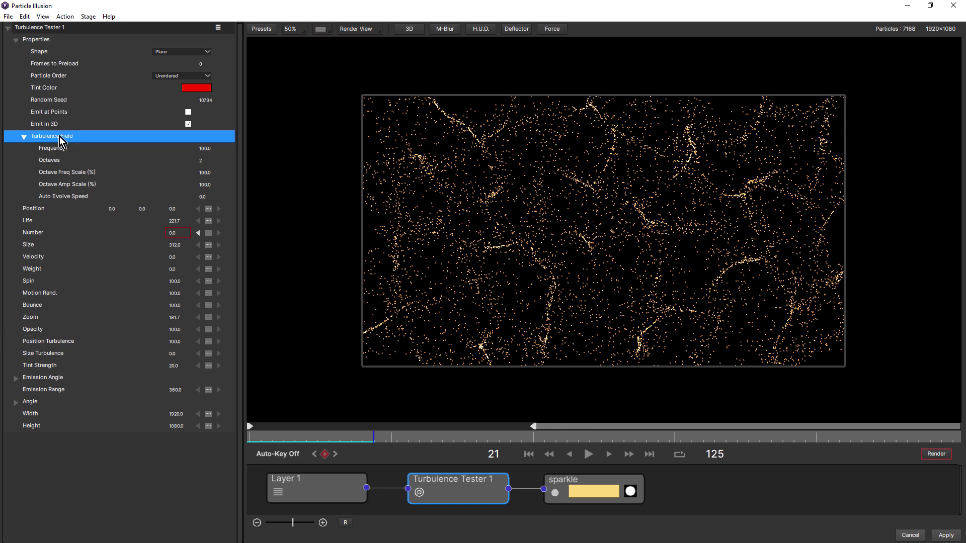
left_click(59, 197)
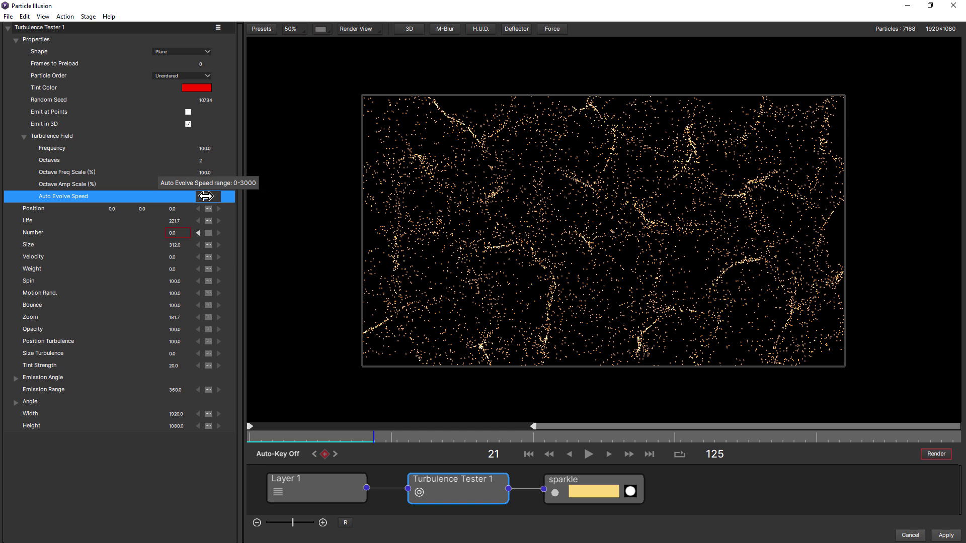
left_click(206, 196)
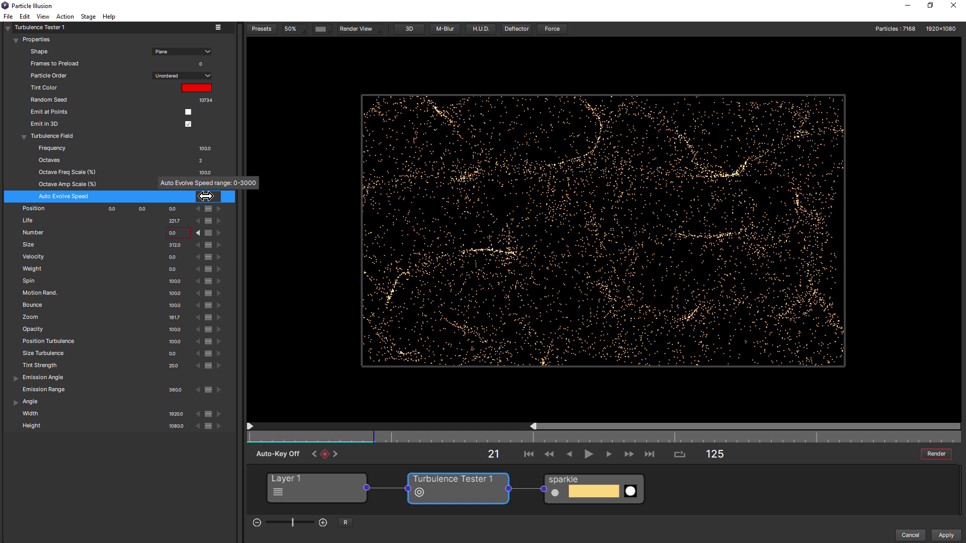
left_click(529, 455)
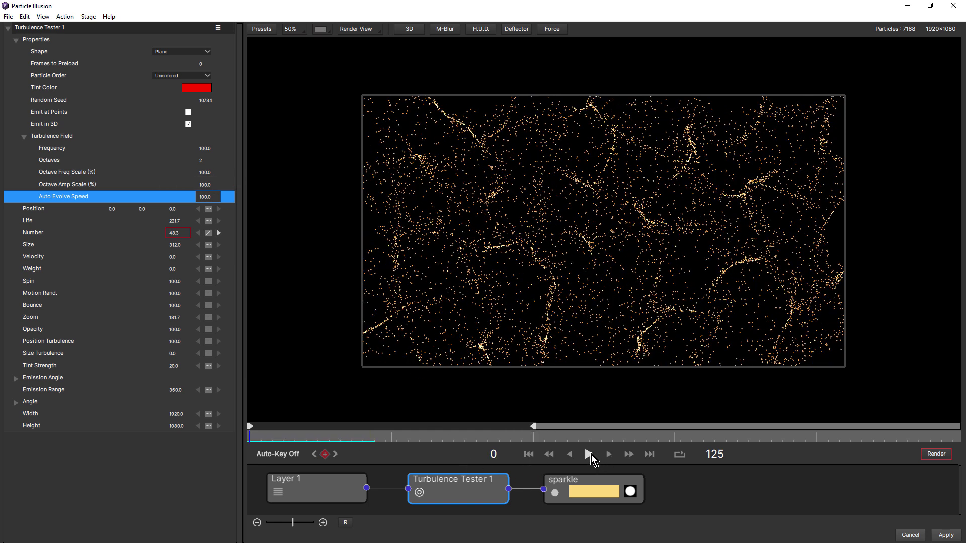
left_click(590, 455)
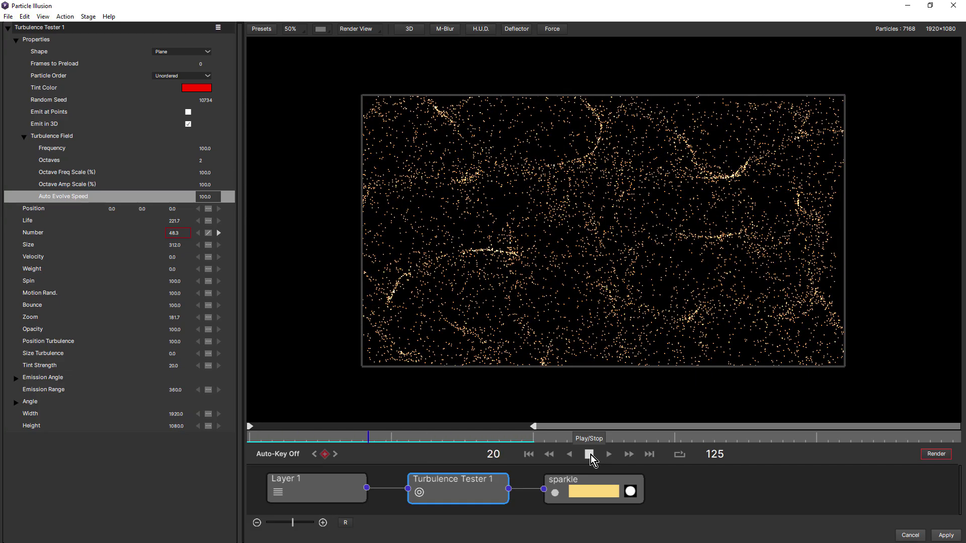
left_click(589, 454)
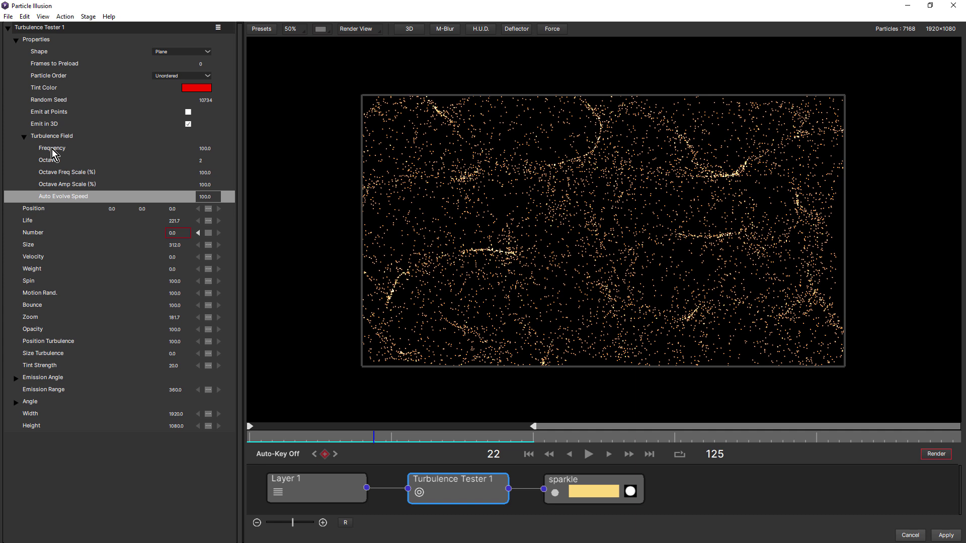
left_click(204, 147)
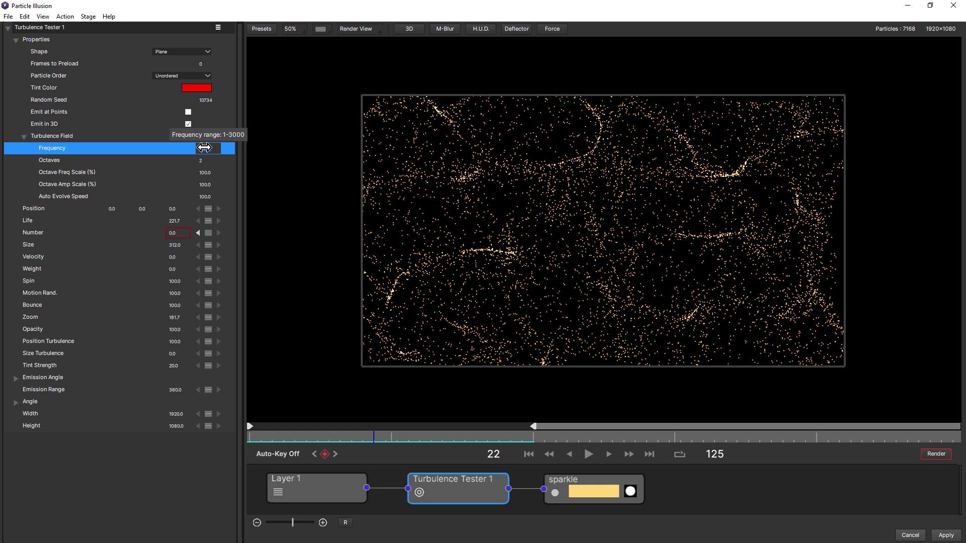
left_click_drag(204, 147, 204, 147)
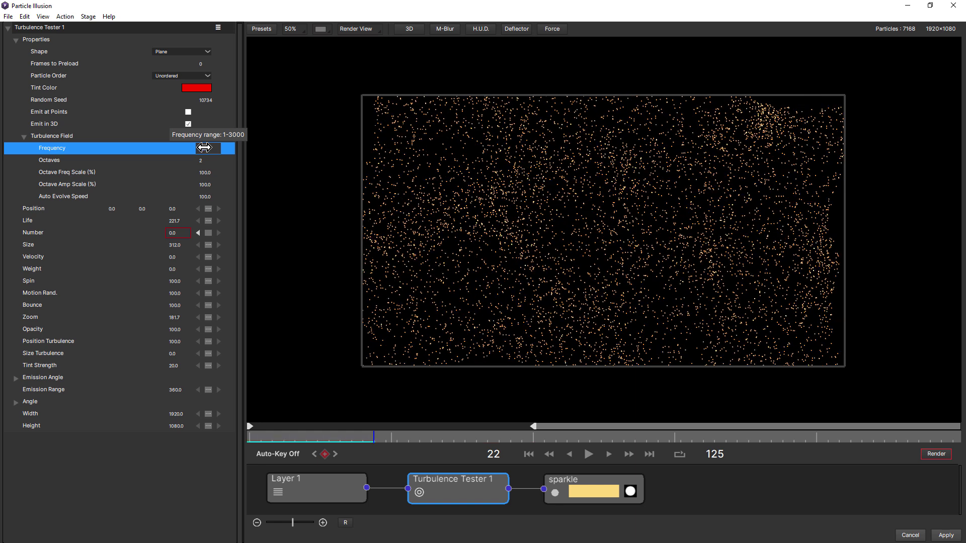
left_click(529, 454)
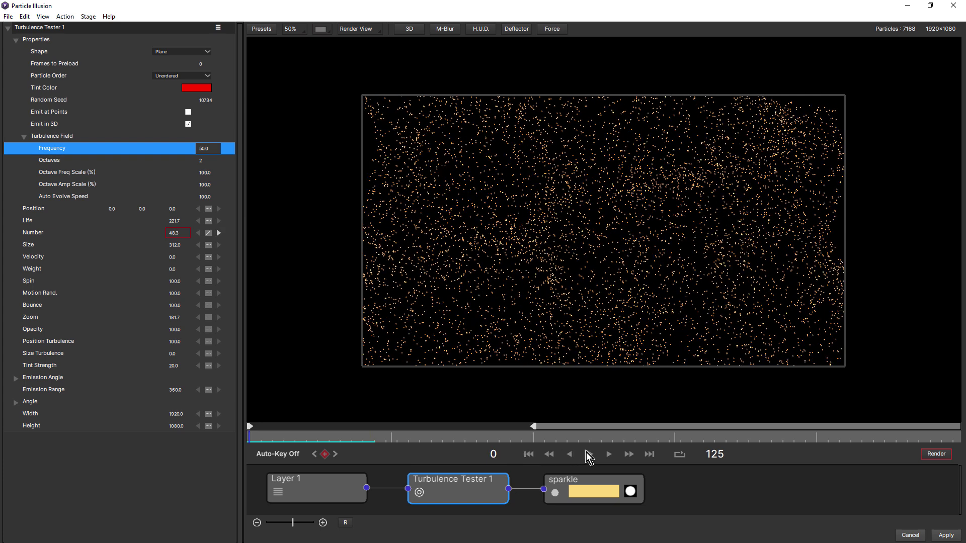
left_click(588, 455)
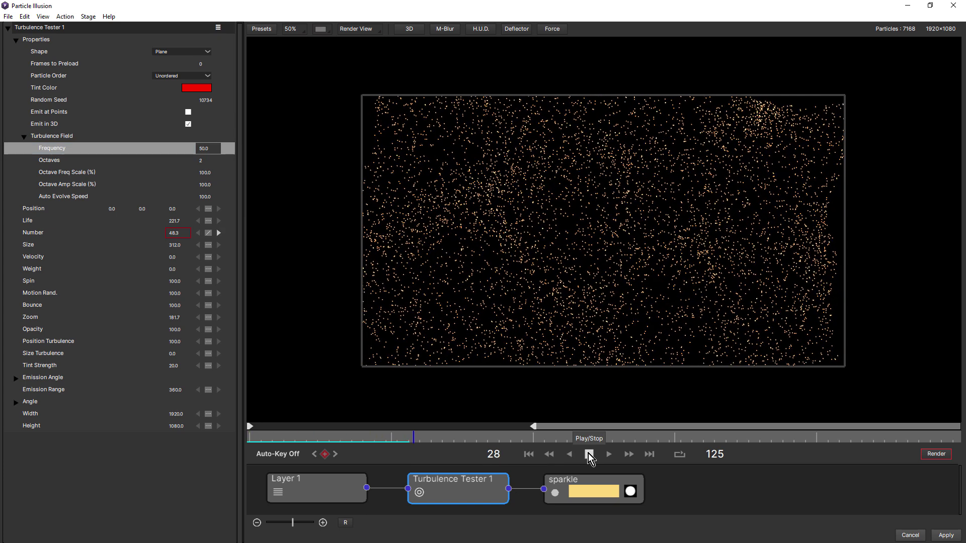
left_click(588, 454)
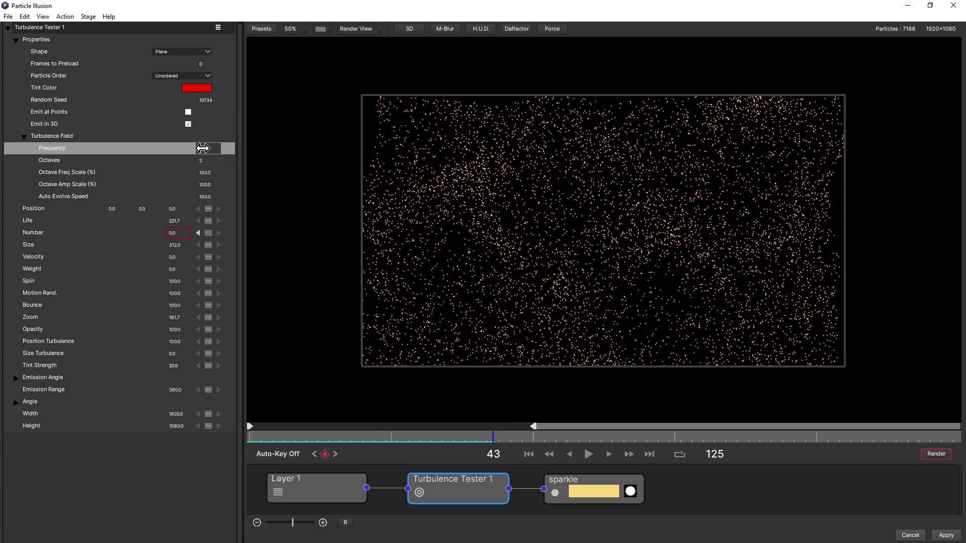
left_click(202, 148)
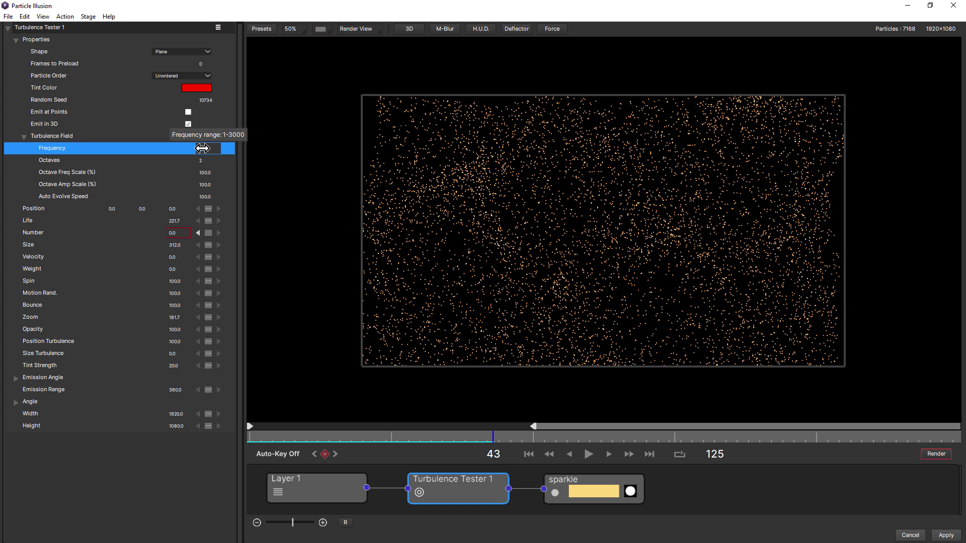
type("200")
key("Return")
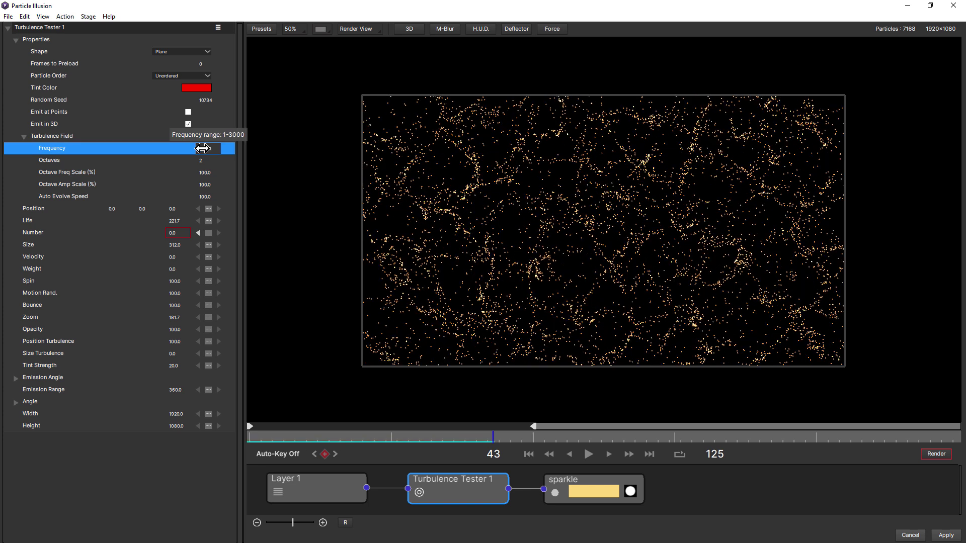
left_click(531, 454)
left_click(587, 454)
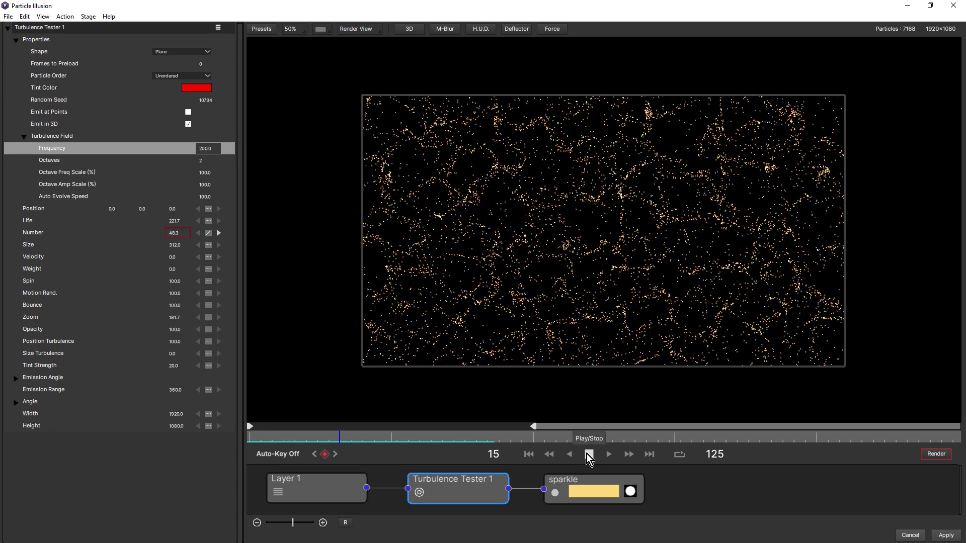
left_click(586, 454)
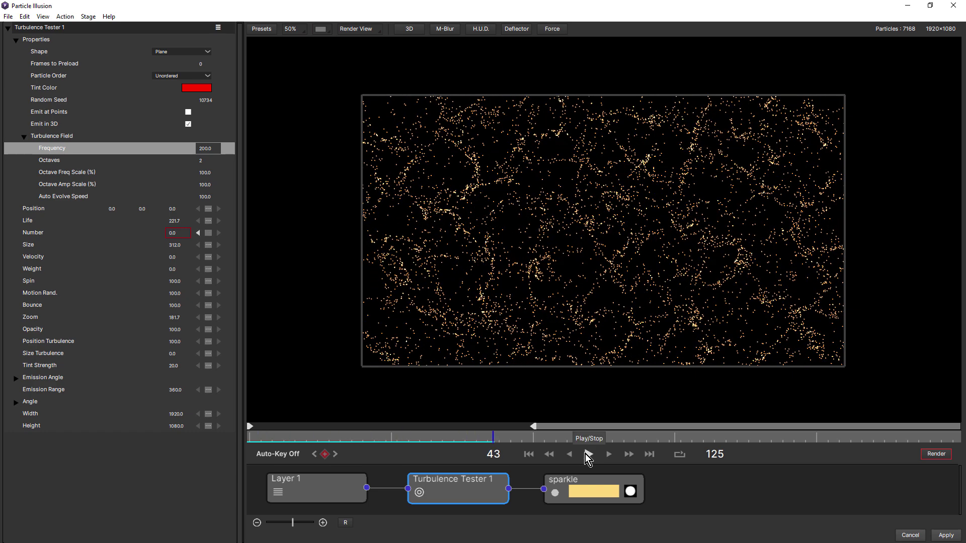
left_click(204, 149)
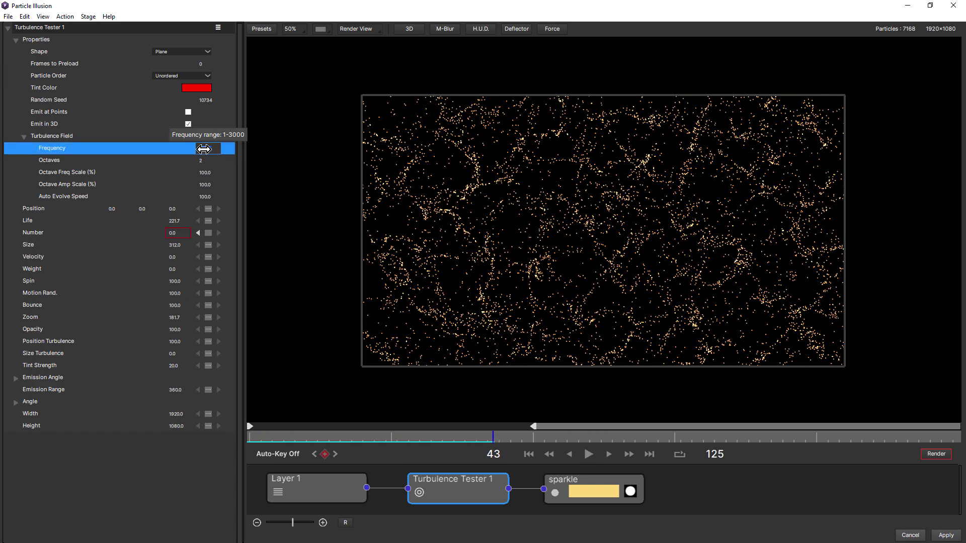
type("100")
key("Return")
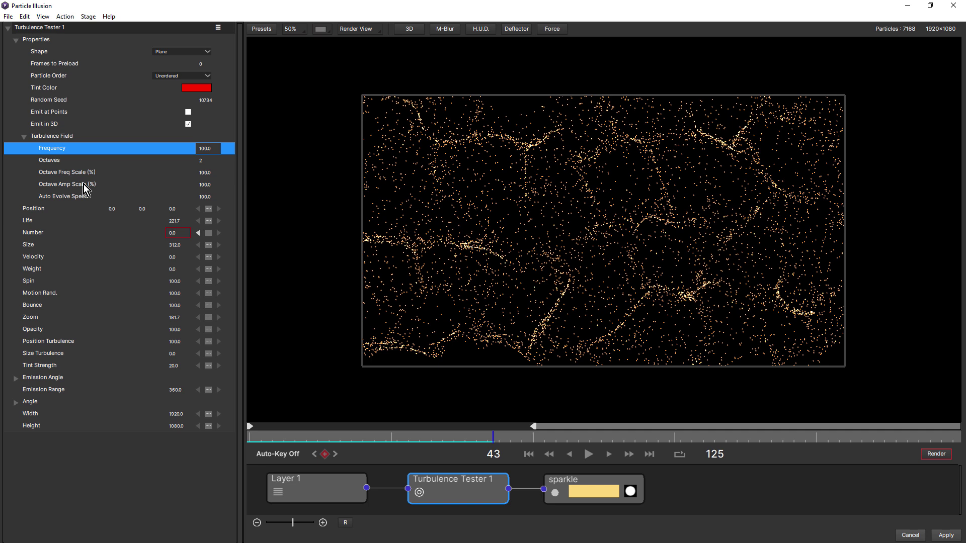
Step: Set Octaves to 8, nudge Octave Freq Scale up, and preview the animation
left_click(202, 161)
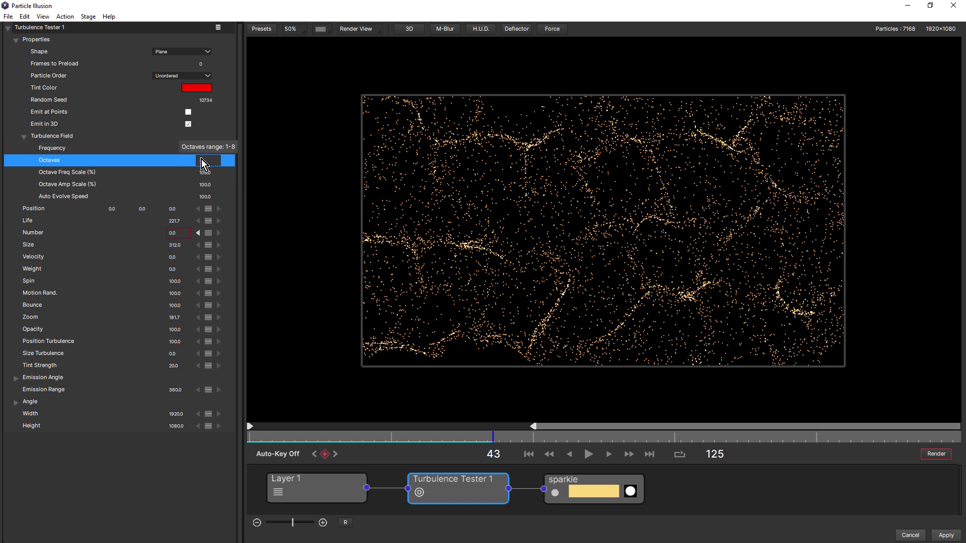
type("8")
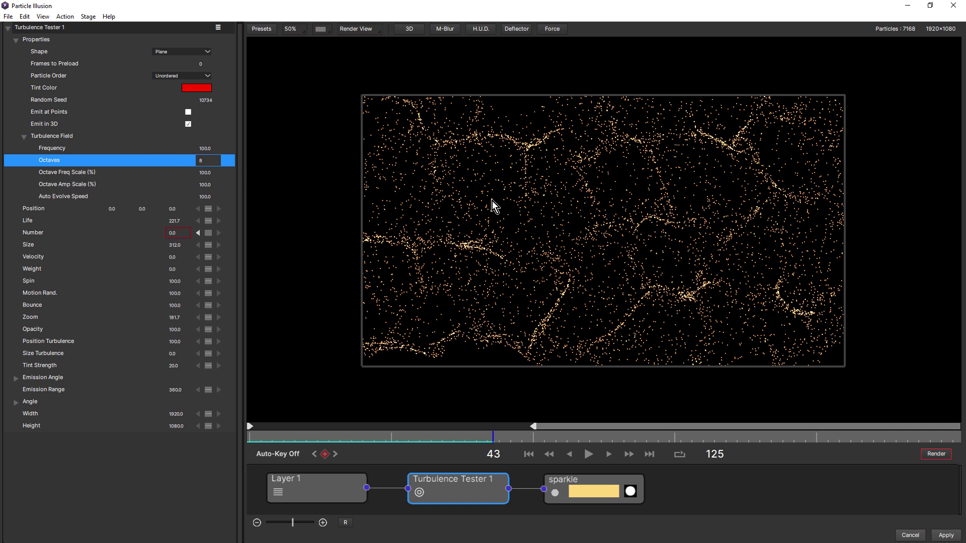
left_click(528, 455)
left_click(588, 454)
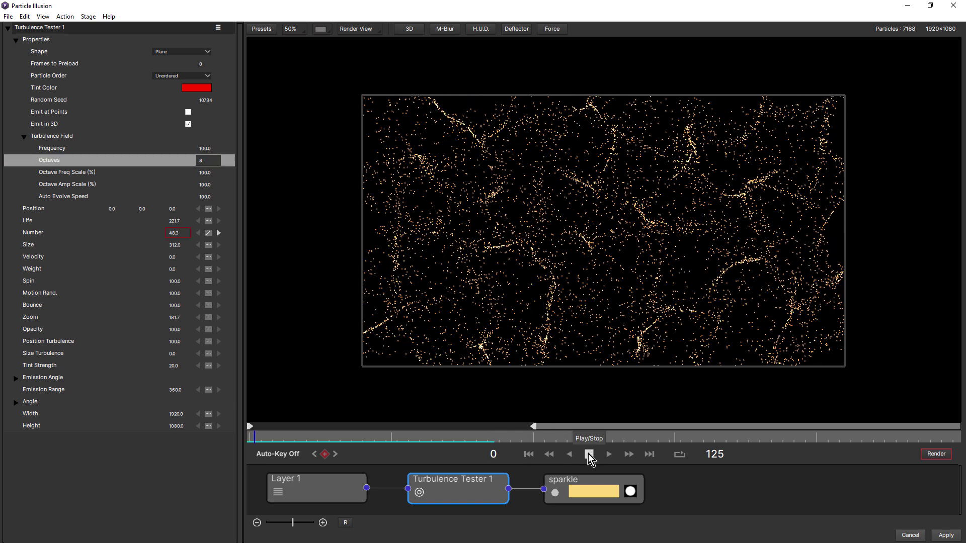
left_click(208, 173)
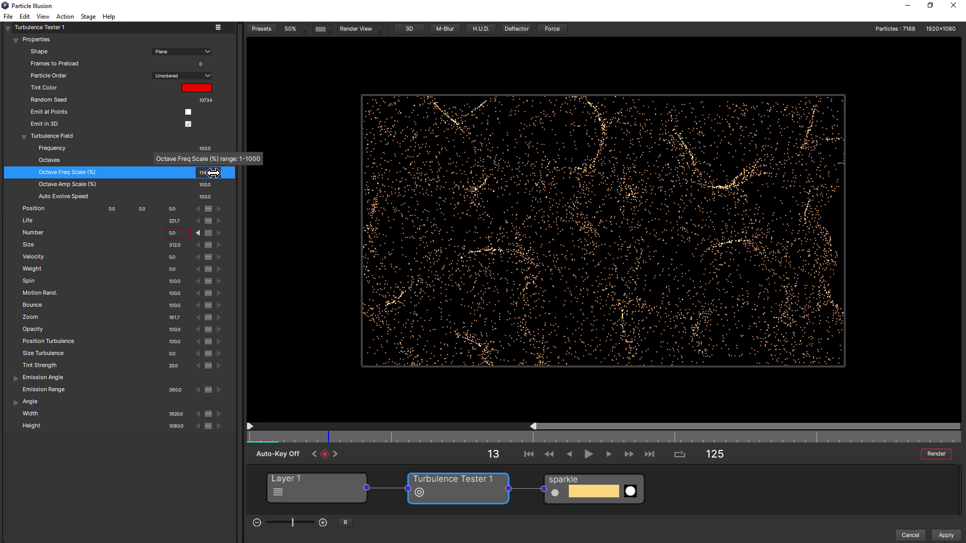
left_click_drag(213, 173, 212, 173)
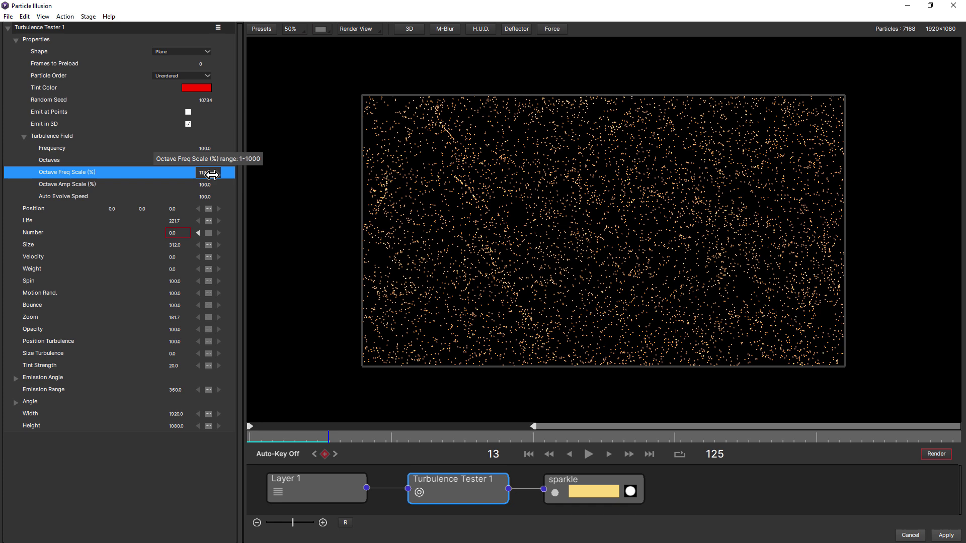
left_click(588, 455)
left_click(588, 455)
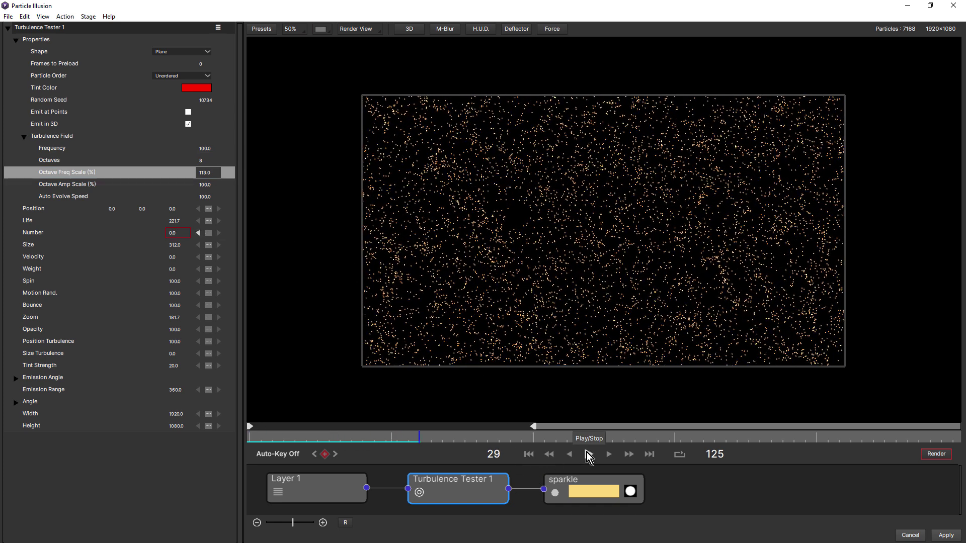
Step: Set Octave Amp Scale to 143 and Octave Freq Scale to 140, then replay from frame one
left_click_drag(206, 185, 219, 186)
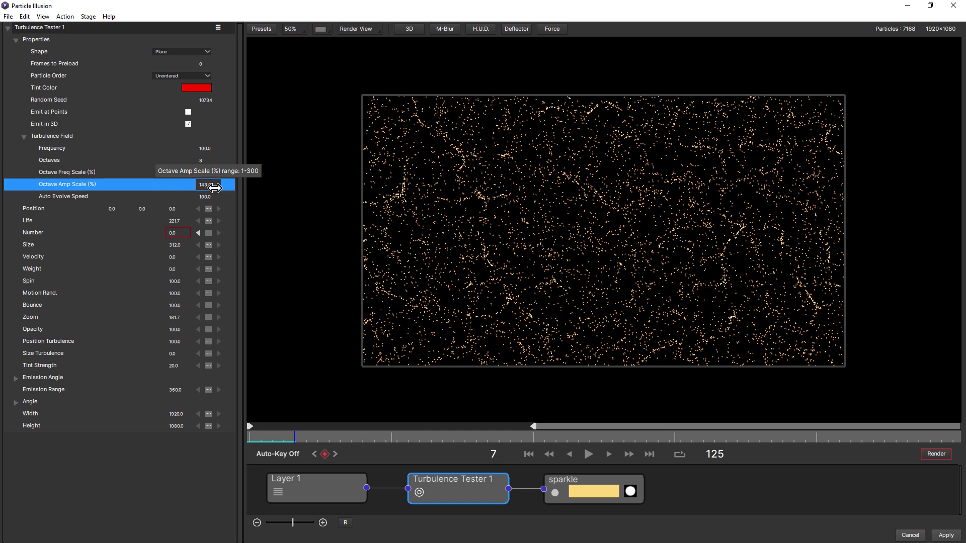
left_click(216, 174)
left_click_drag(216, 174, 217, 173)
left_click(529, 455)
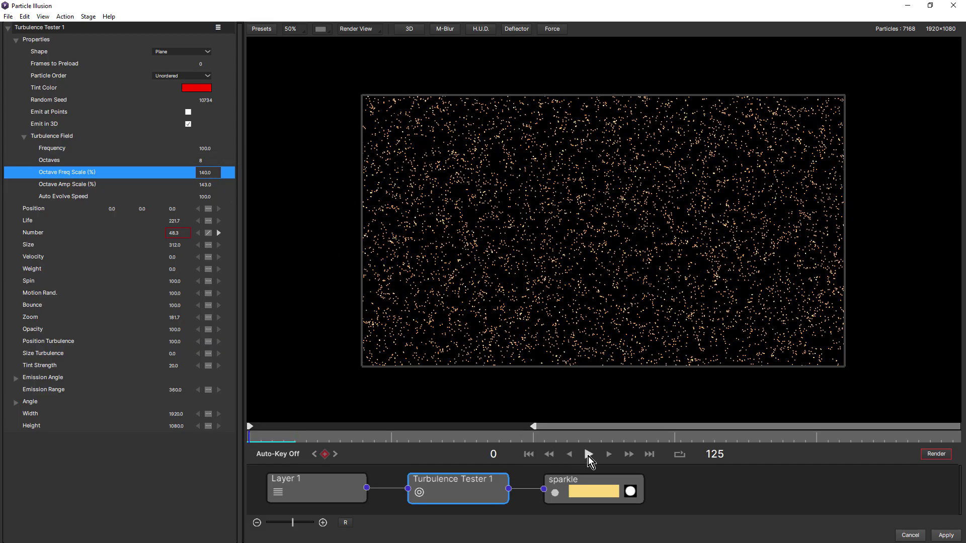
left_click(589, 455)
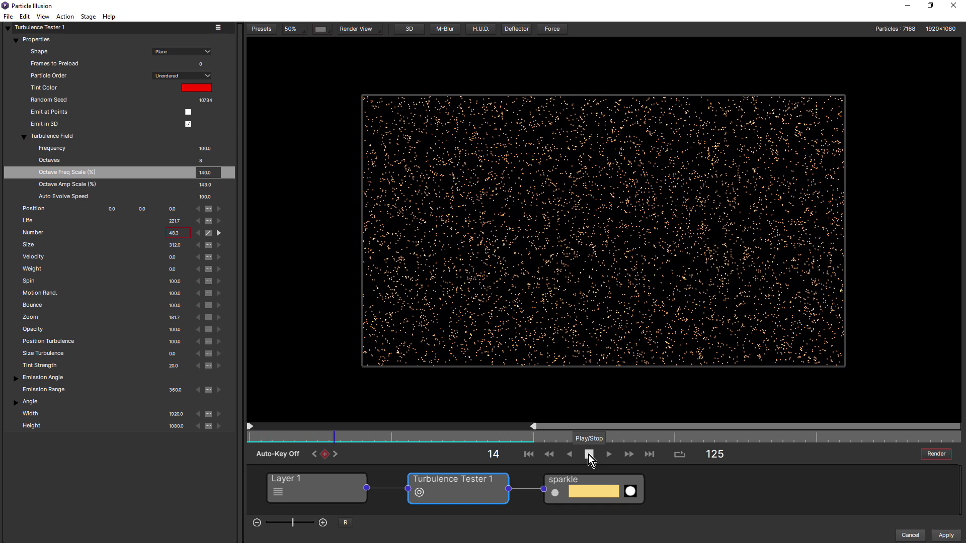
Step: Set Octaves to 2, both Octave Scales to 100 and Frequency to 120, then preview
left_click(201, 159)
left_click(206, 174)
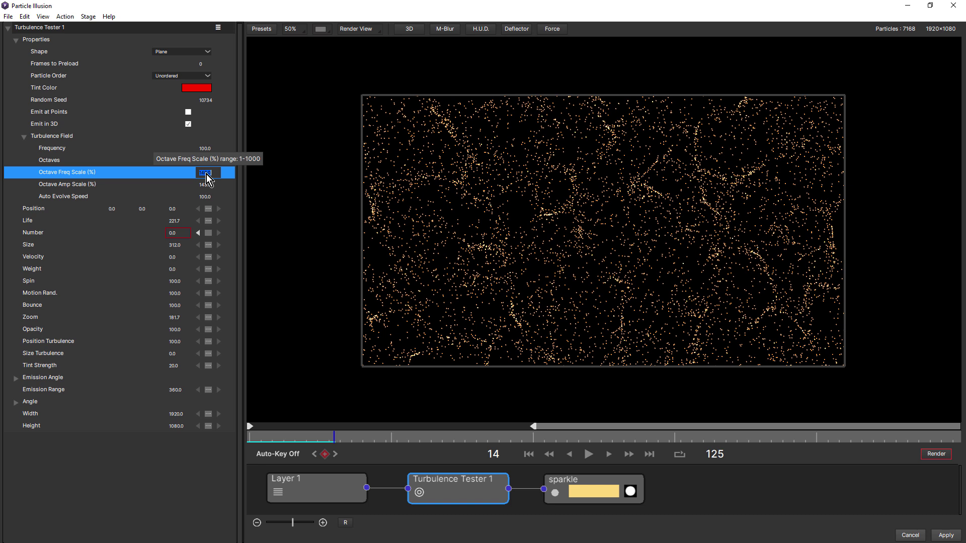
type("100")
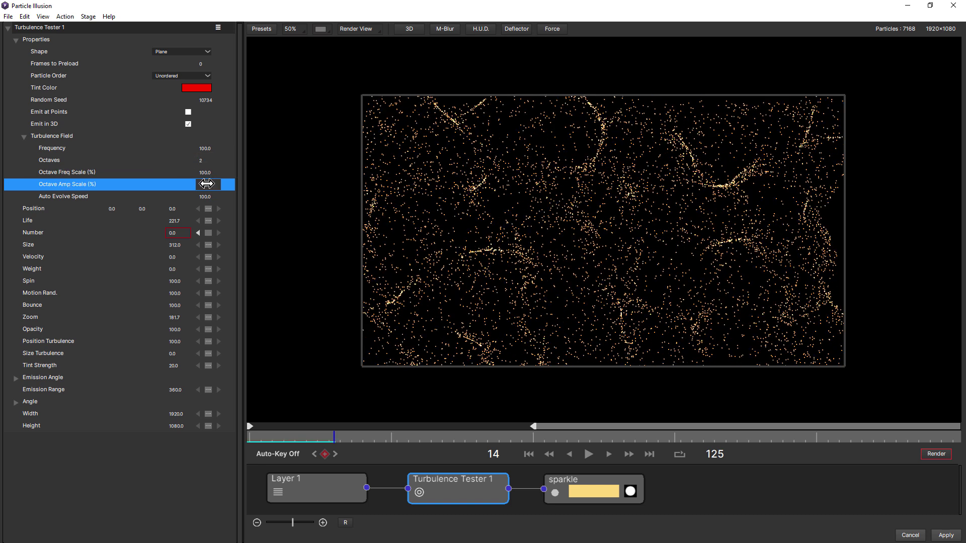
key("Tab")
type("100")
left_click(206, 148)
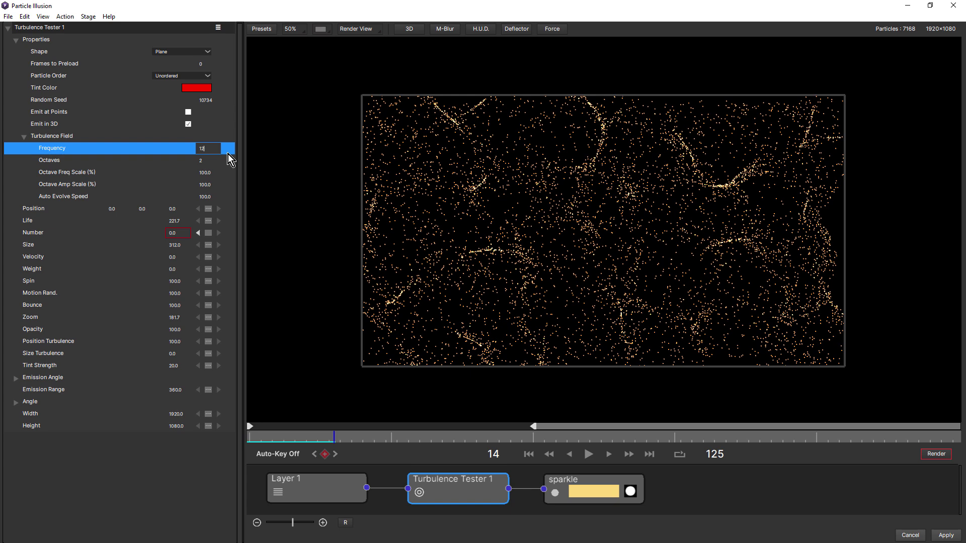
key("Return")
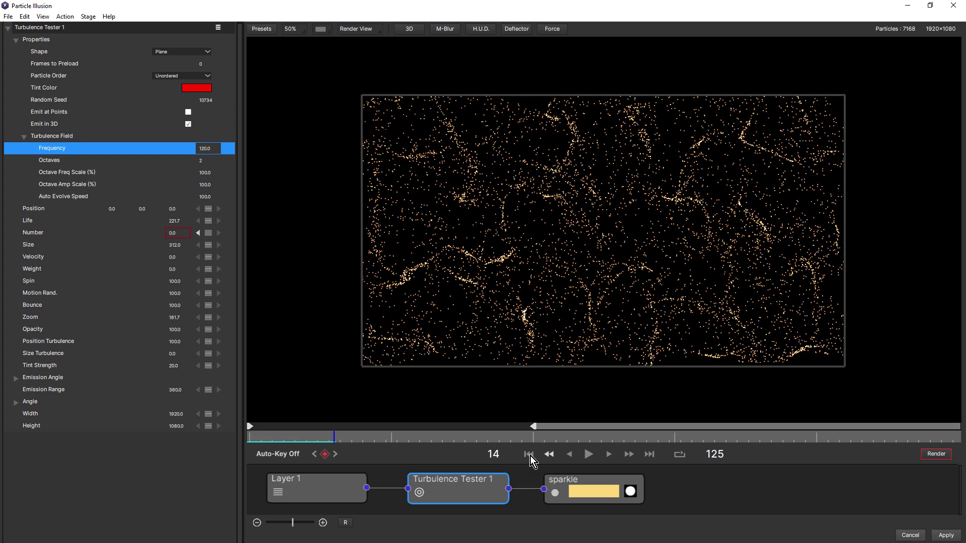
left_click(588, 455)
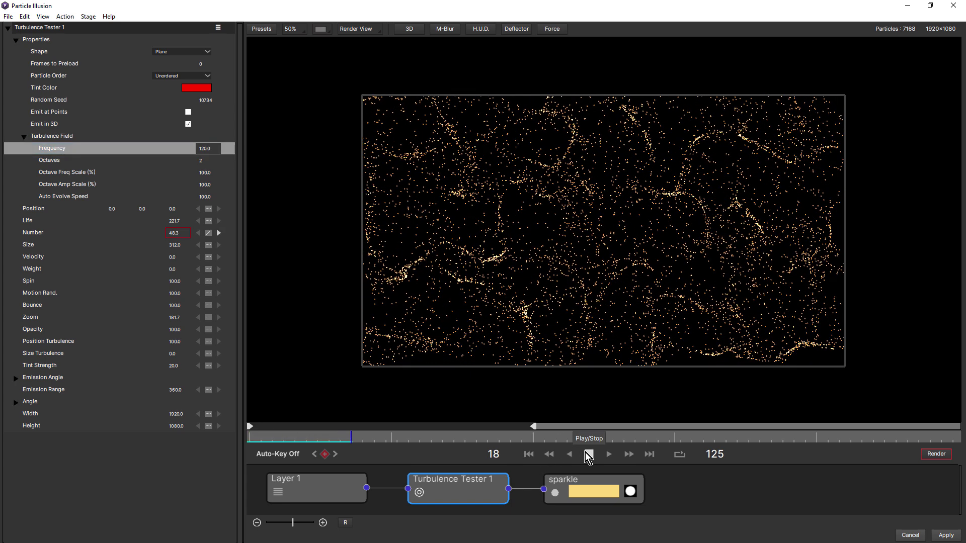
left_click(588, 454)
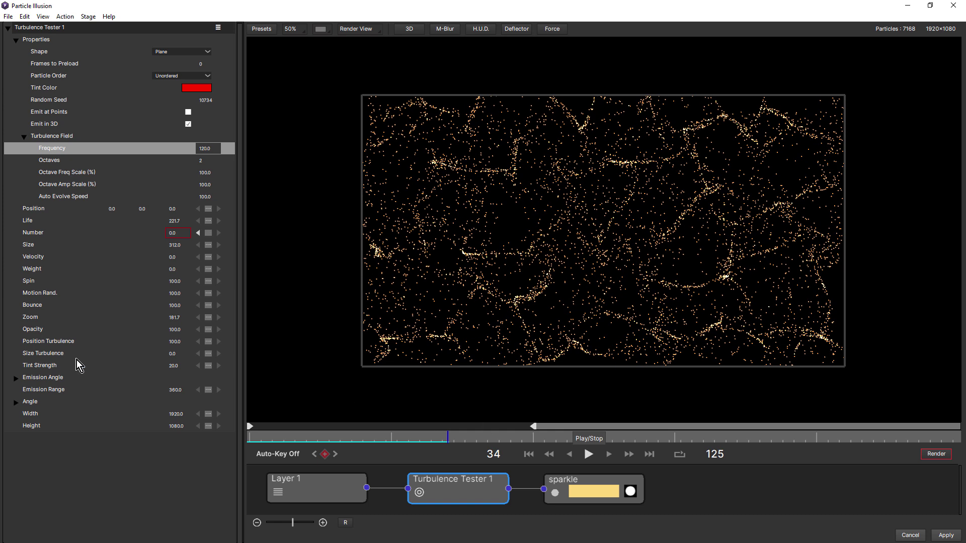
Step: Enter 200 for Size Turbulence and play the preview of the larger particles
left_click(172, 354)
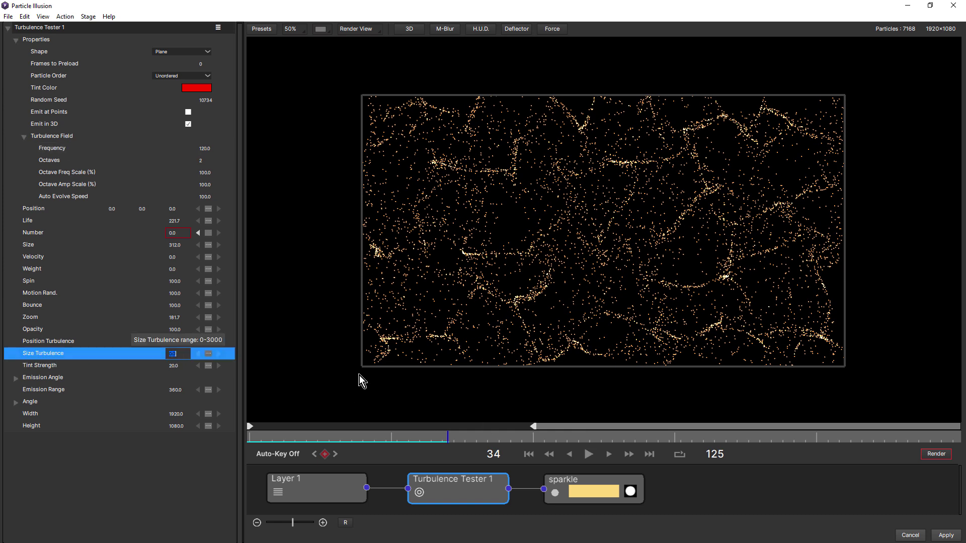
type("200")
key("Return")
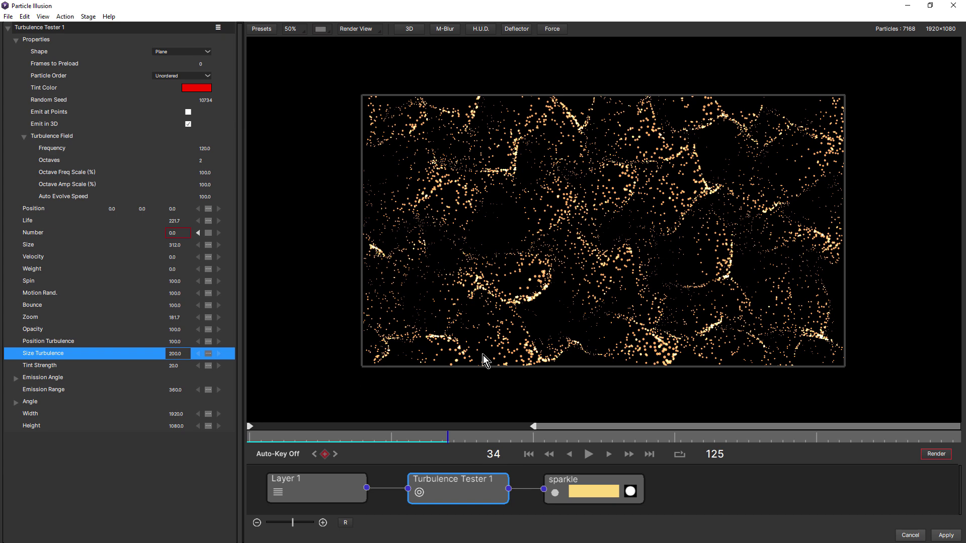
scroll(499, 360, "up", 2)
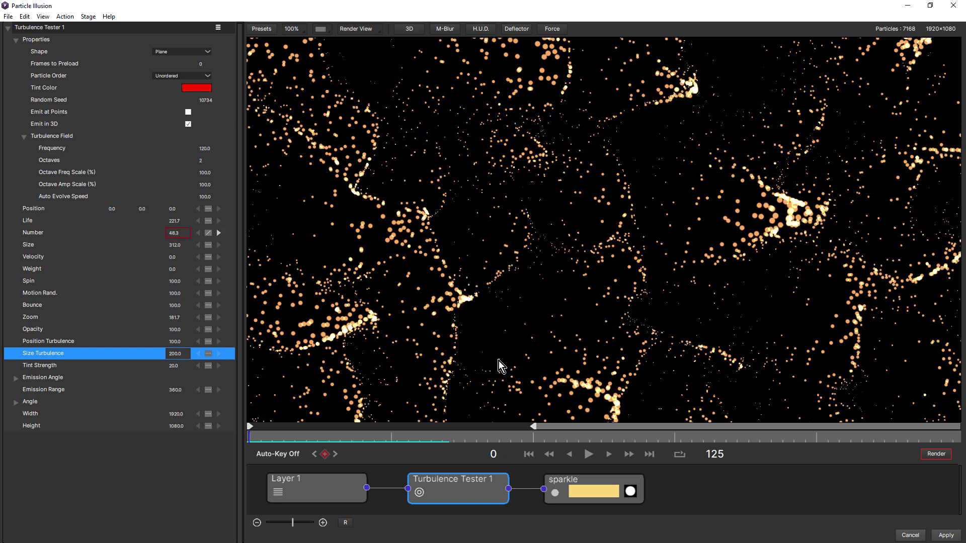
left_click(589, 455)
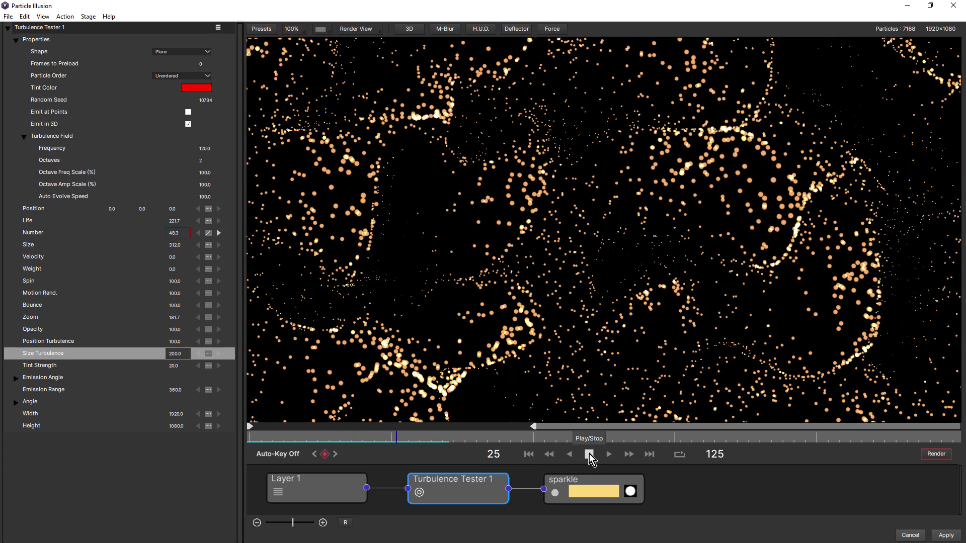
Step: Duplicate the sparkle particle type and enlarge the node graph to show both sparkle nodes
left_click(589, 455)
left_click(598, 490)
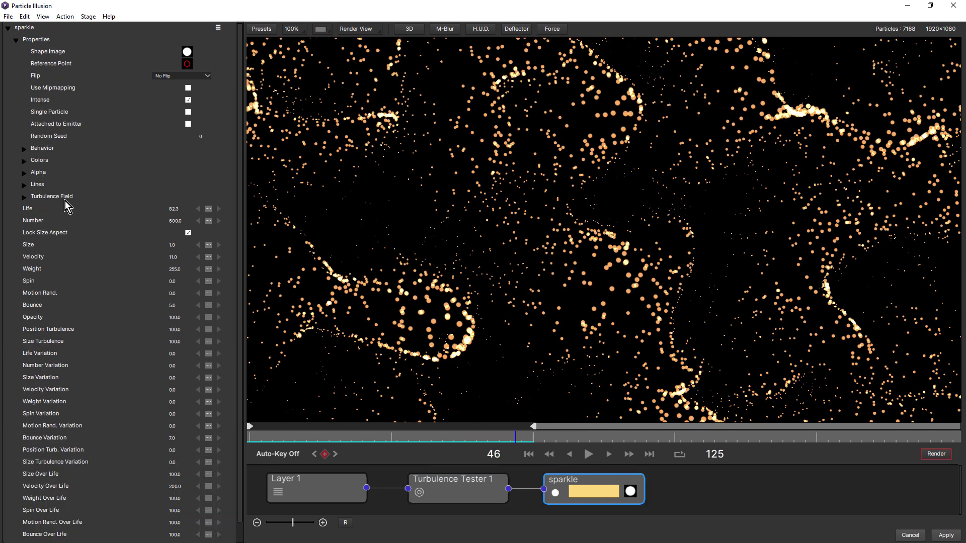
left_click(24, 197)
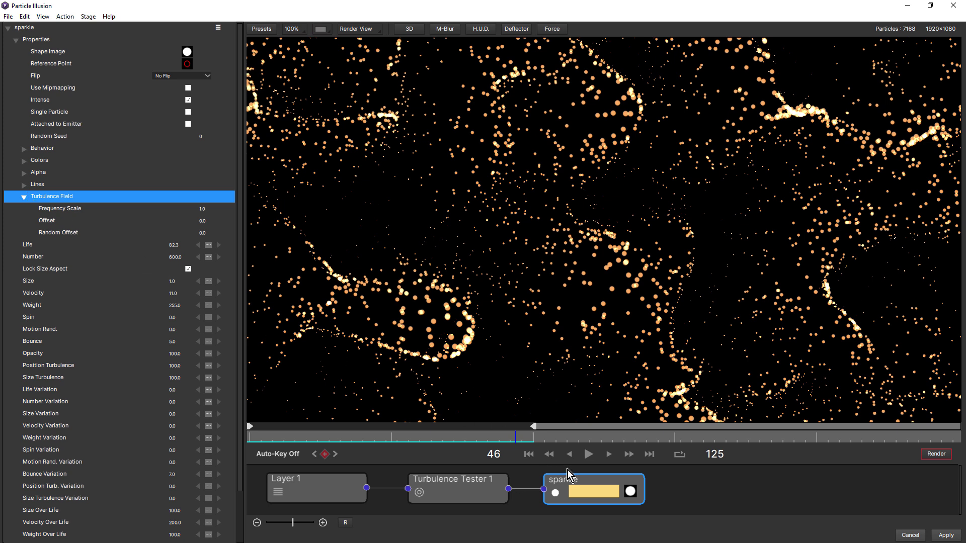
left_click(575, 484)
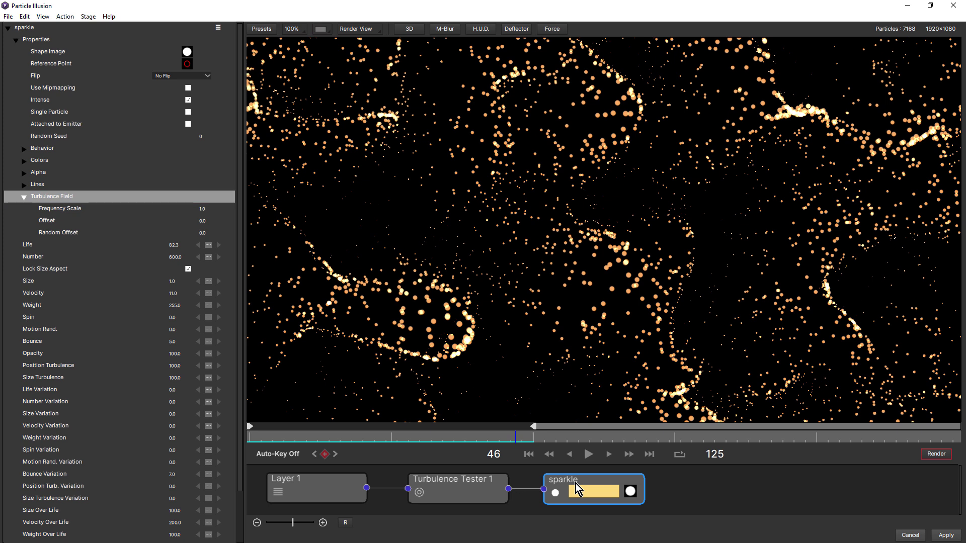
left_click(218, 28)
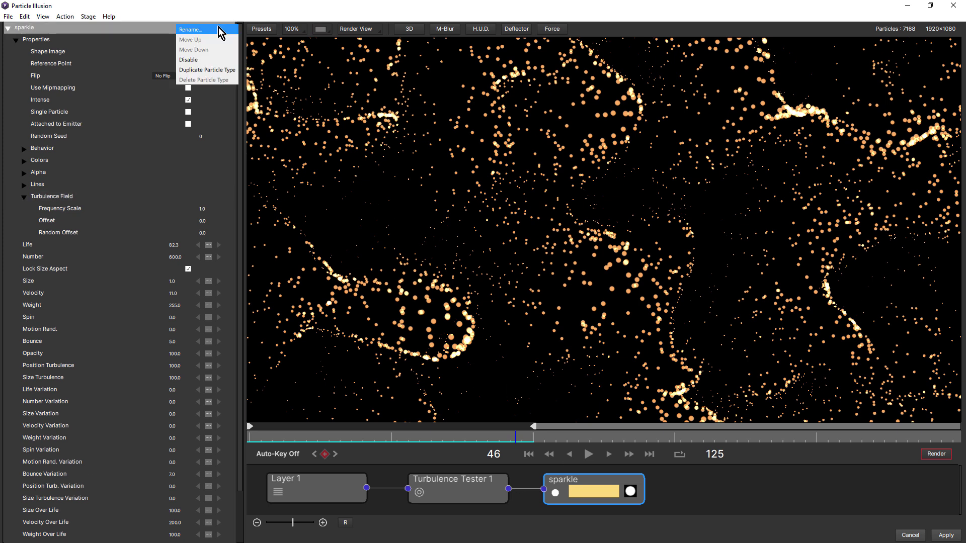
left_click(215, 70)
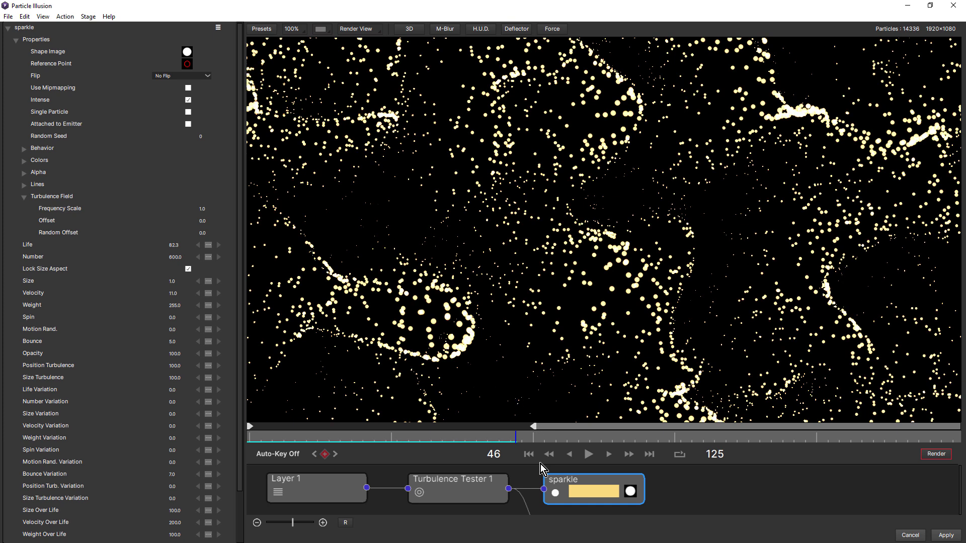
left_click_drag(541, 465, 539, 398)
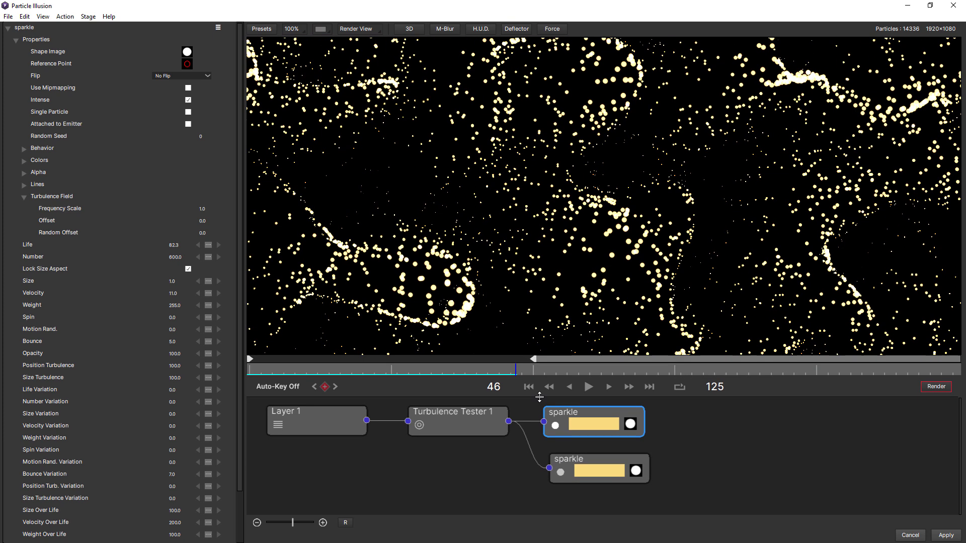
Step: Replace the sparkle's shape image with the dot2b ring from the Emitters_2021 library
left_click(188, 53)
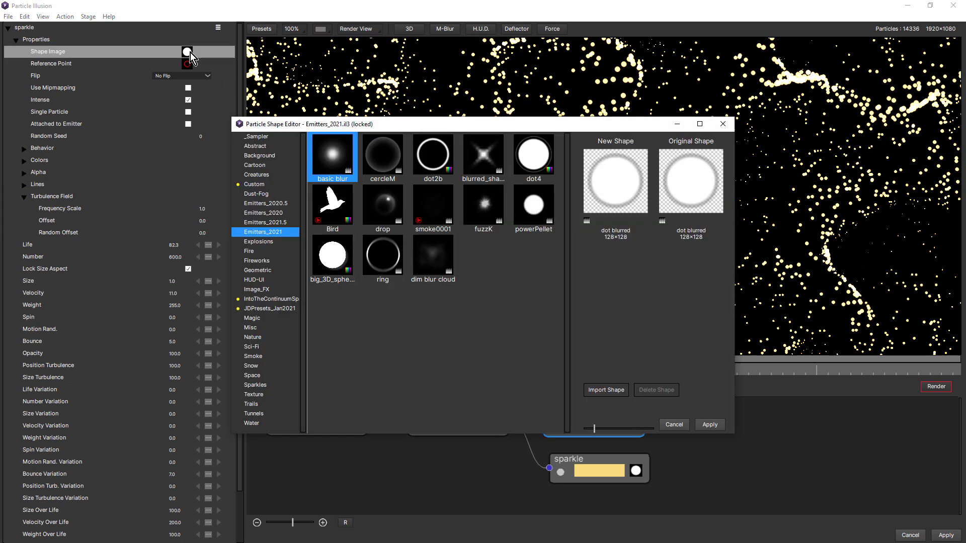
left_click(430, 163)
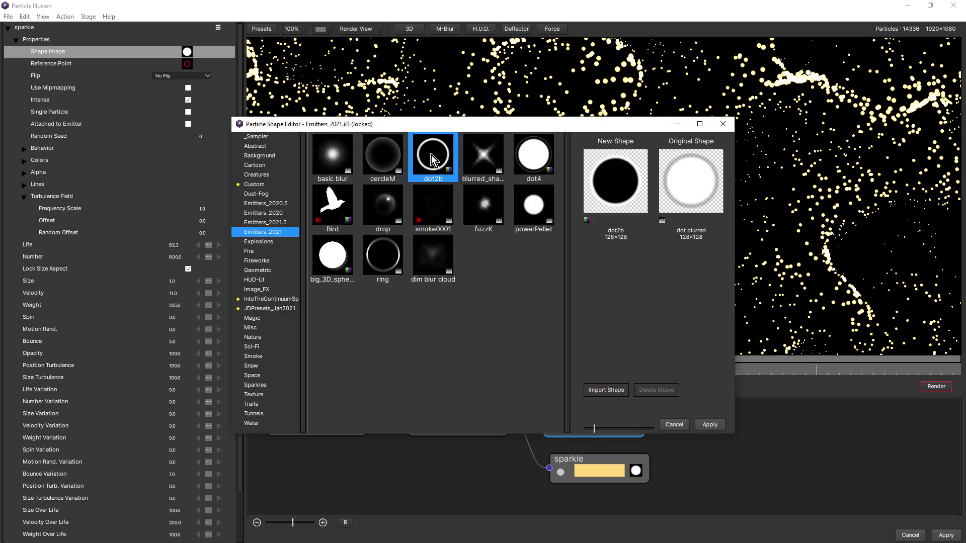
left_click(710, 425)
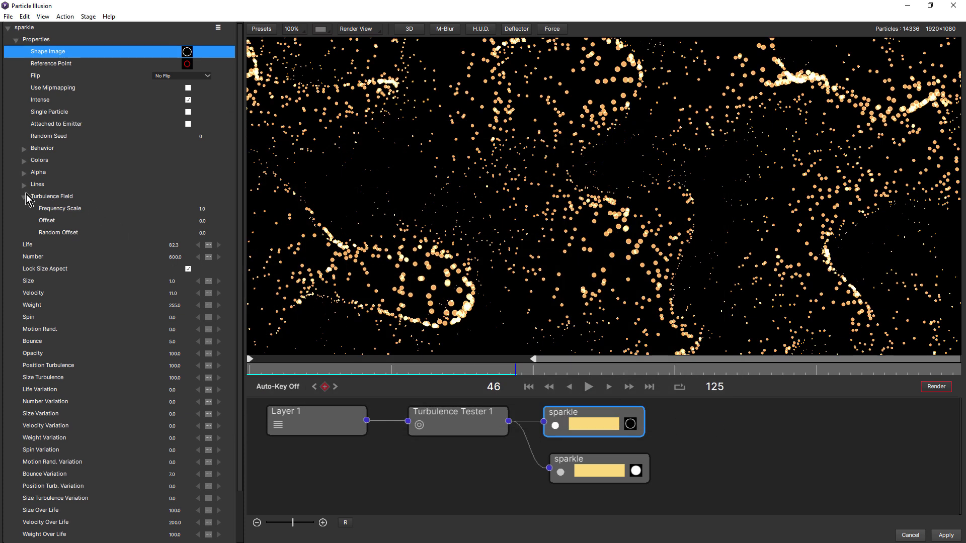
Step: Raise the sparkle turbulence Offset to 5 and preview from the first frame
left_click(201, 221)
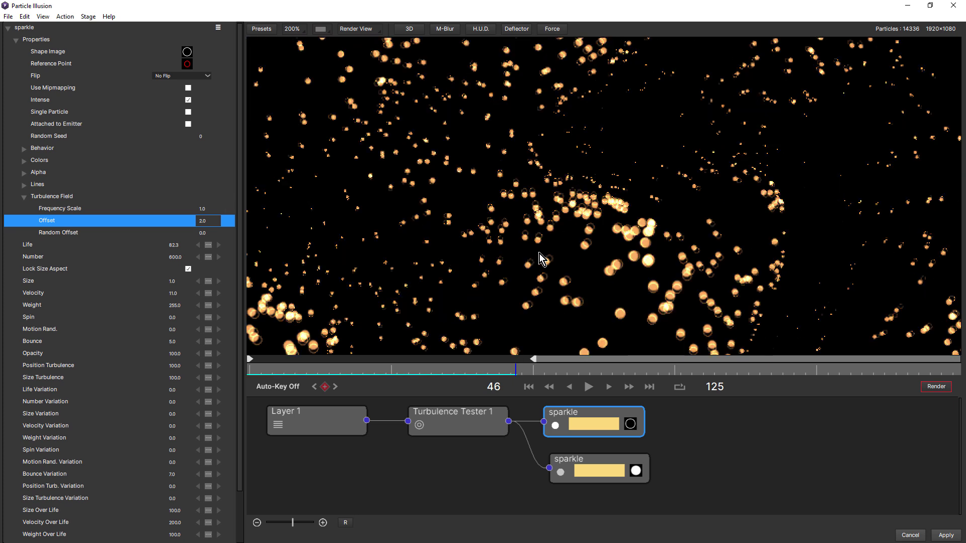
left_click_drag(203, 222, 468, 264)
left_click(528, 387)
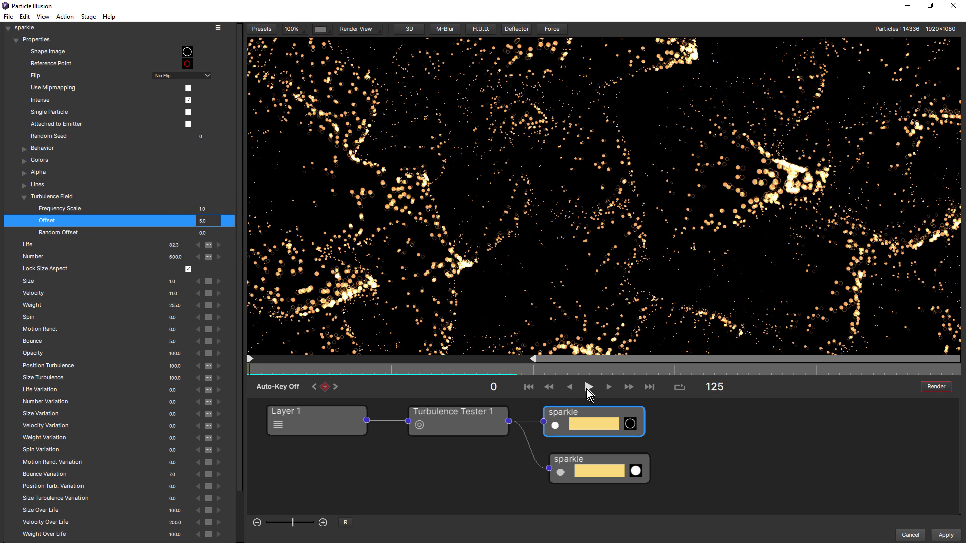
left_click(587, 388)
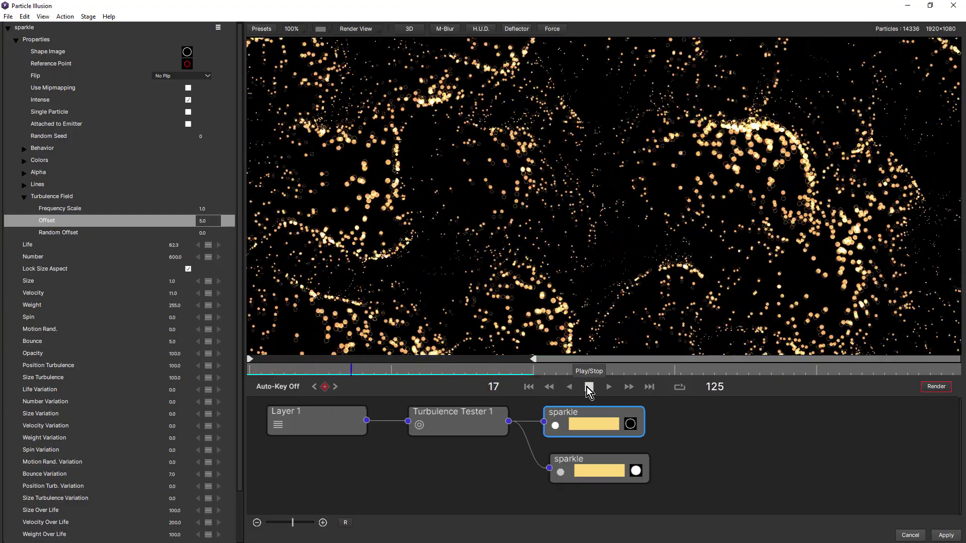
left_click(587, 388)
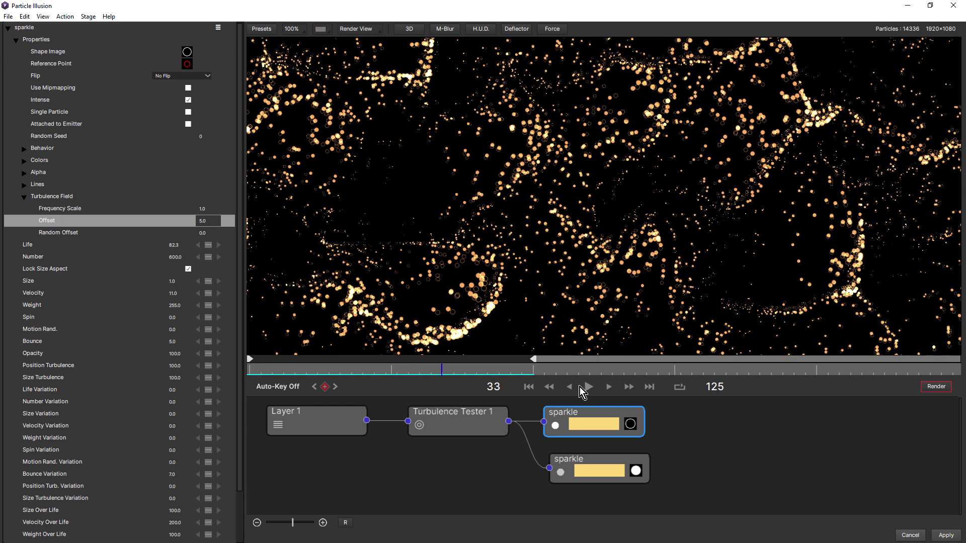
Step: Change the turbulence Offset to 10.0 and replay the preview from the start
left_click(201, 218)
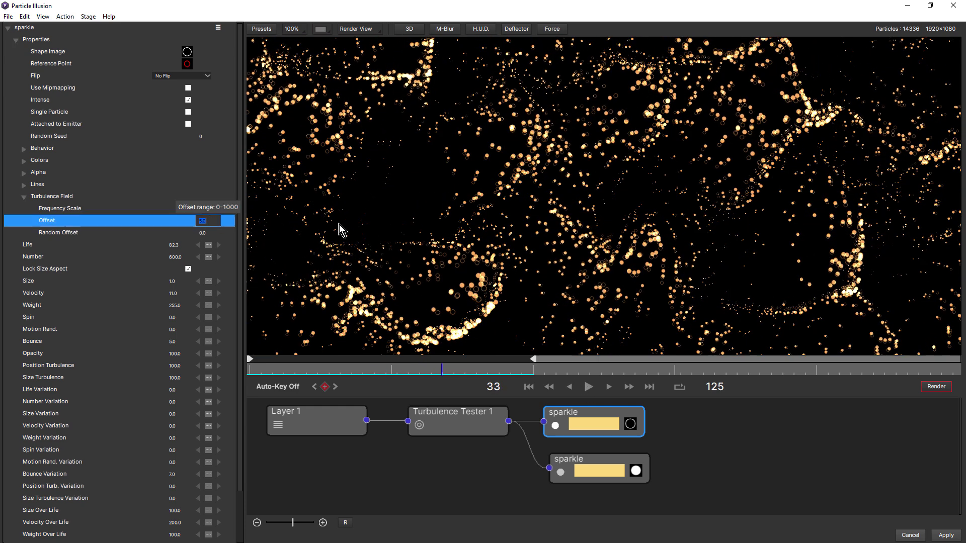
type("10.0")
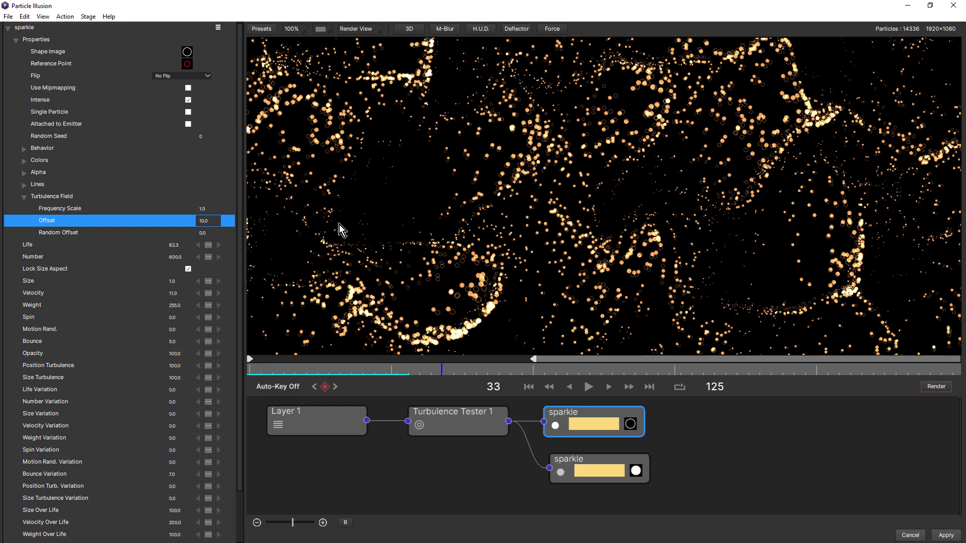
left_click(529, 388)
left_click(587, 387)
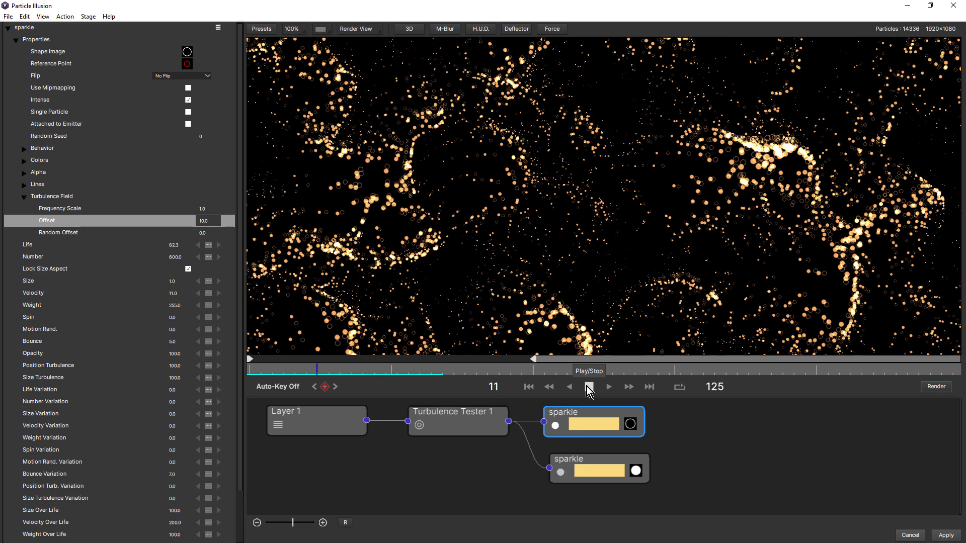
left_click(587, 386)
scroll(534, 254, "up", 1)
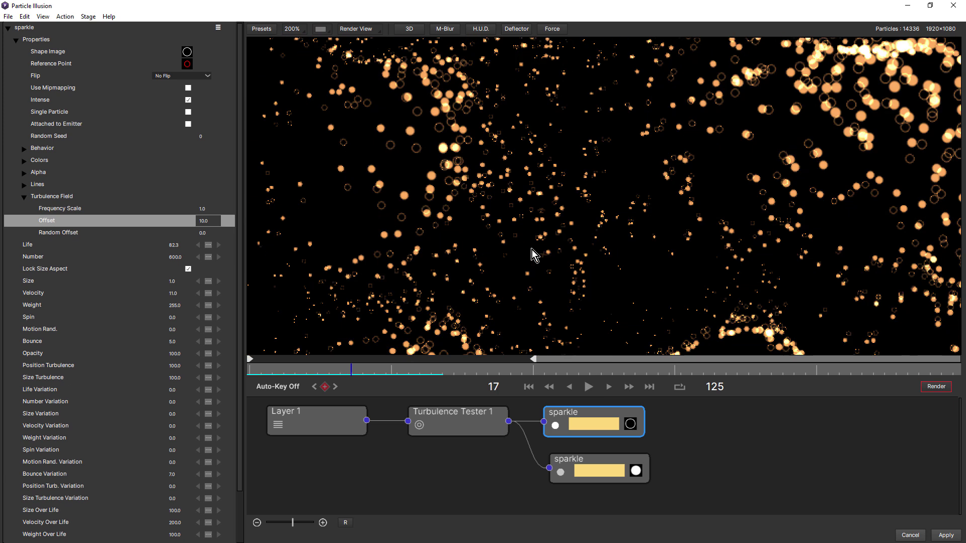
Step: Set the sparkle Size to 2.0, preview the burst from the start, then select the Offset field
left_click(172, 283)
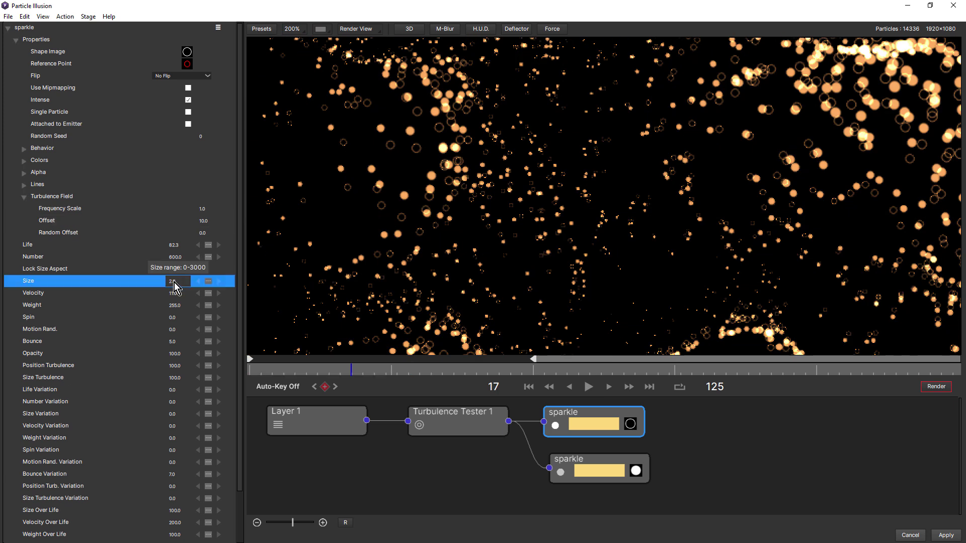
scroll(589, 353, "down", 1)
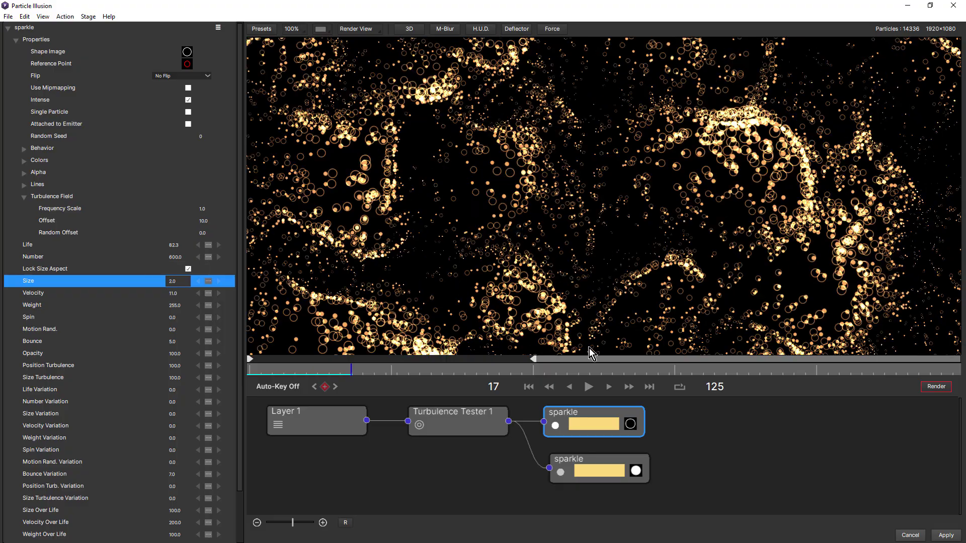
left_click(528, 387)
left_click(589, 386)
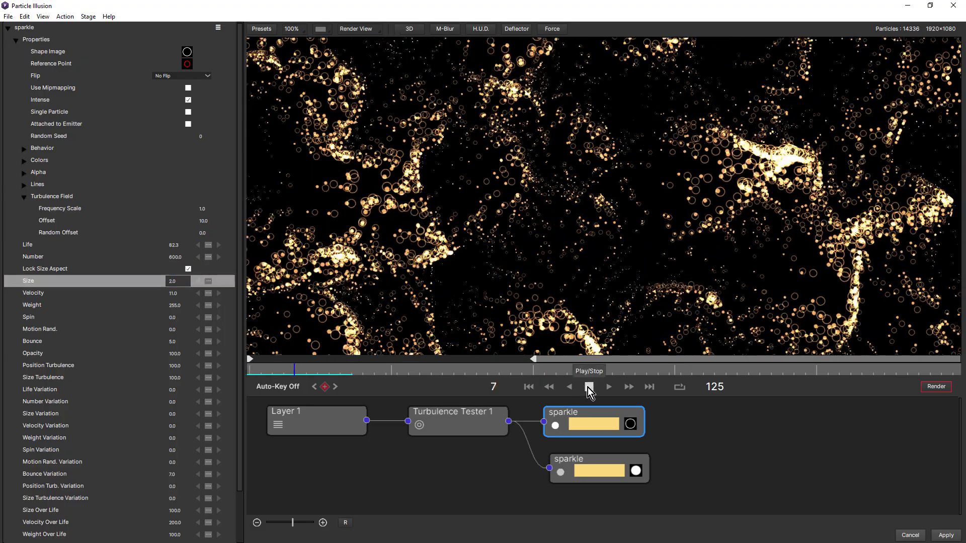
left_click(589, 387)
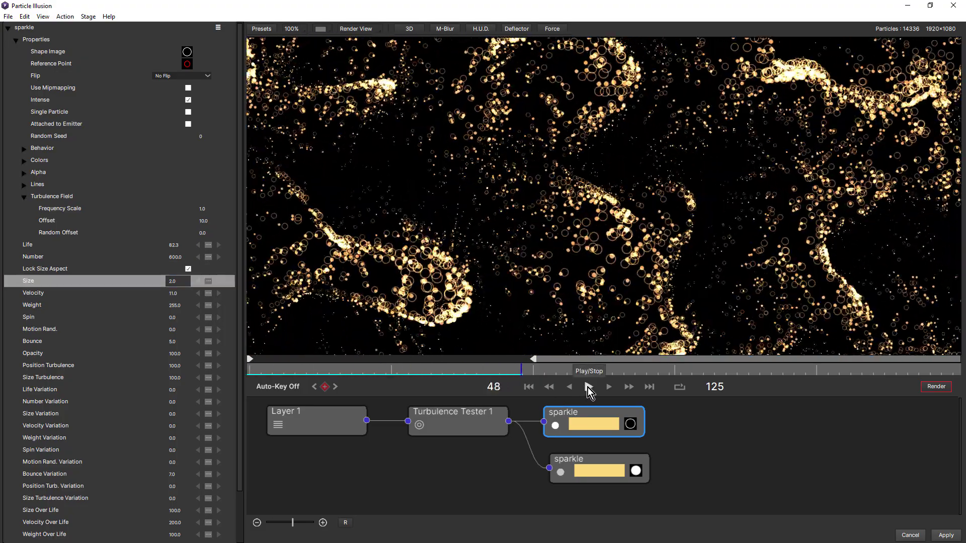
left_click(199, 219)
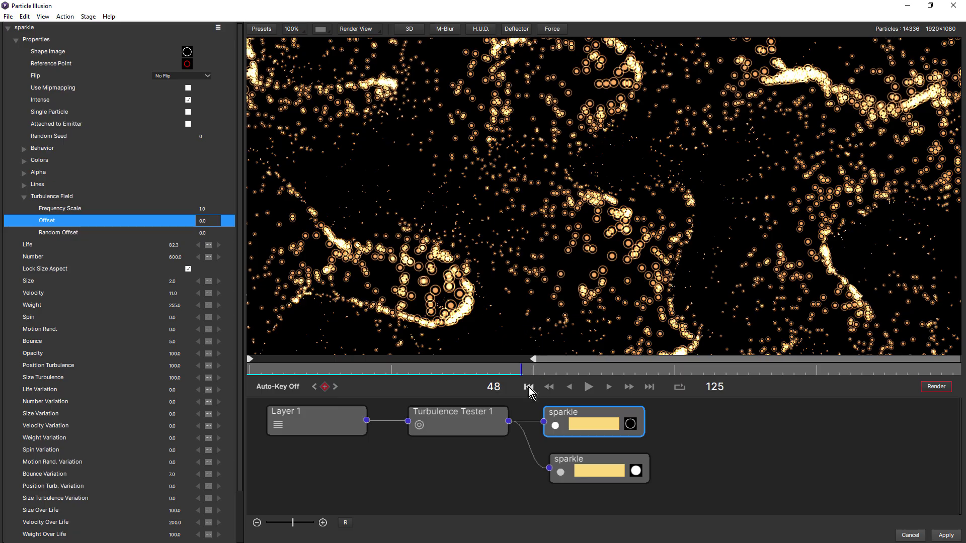
Step: Set the sparkle turbulence Offset to 2.0 and replay the preview from the first frame
left_click(528, 388)
left_click(587, 387)
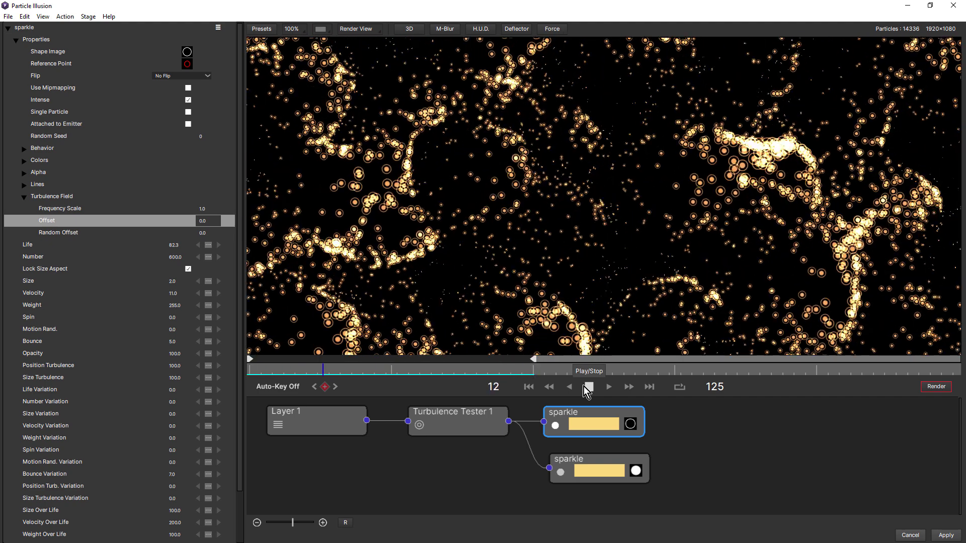
left_click(588, 388)
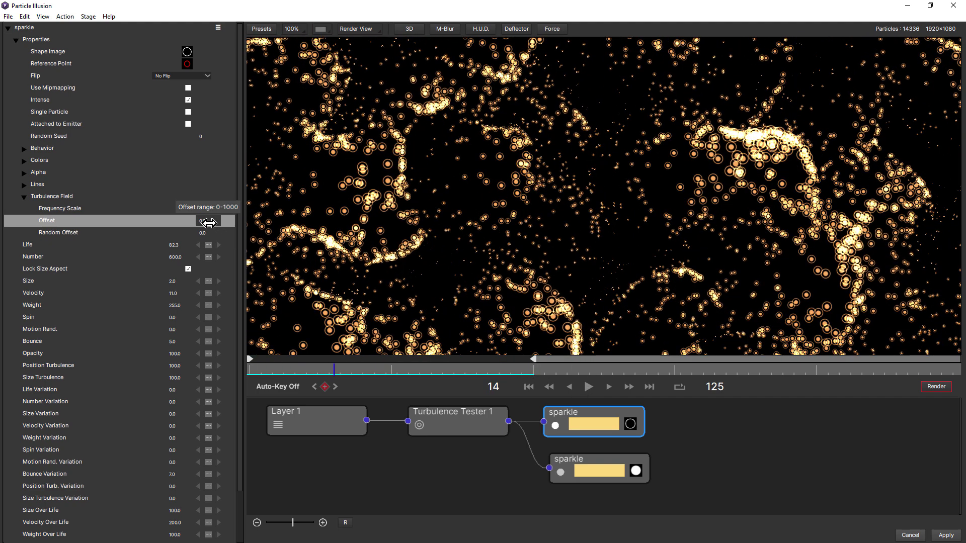
left_click(210, 224)
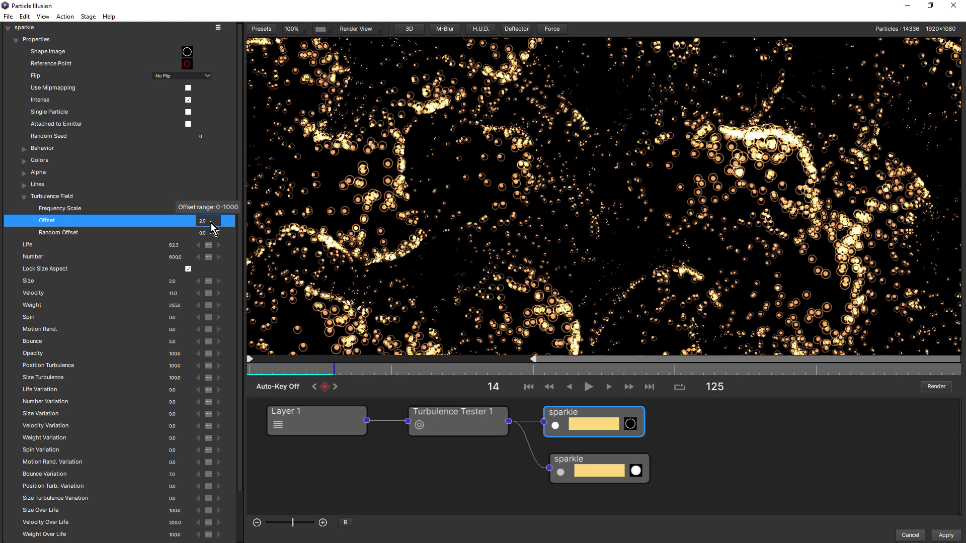
left_click(529, 388)
left_click(588, 388)
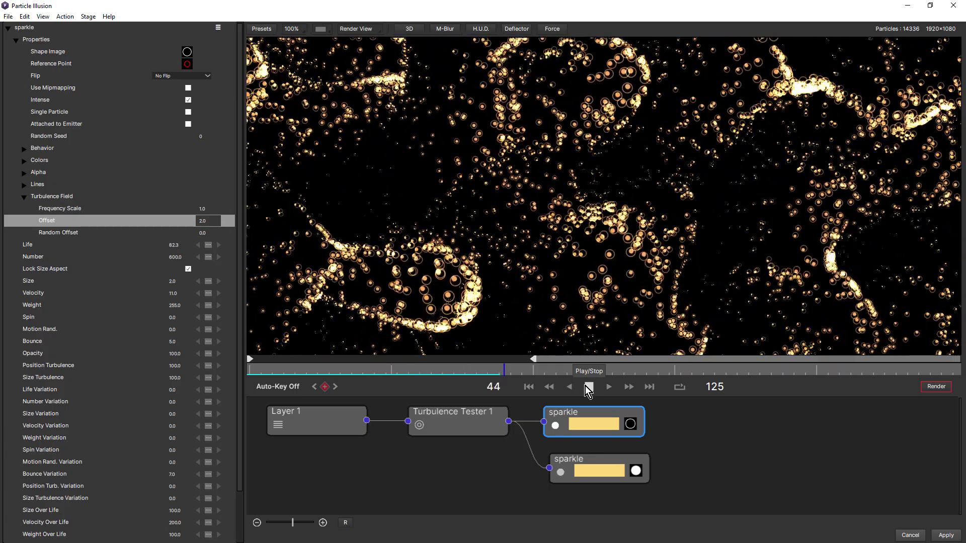
left_click(587, 387)
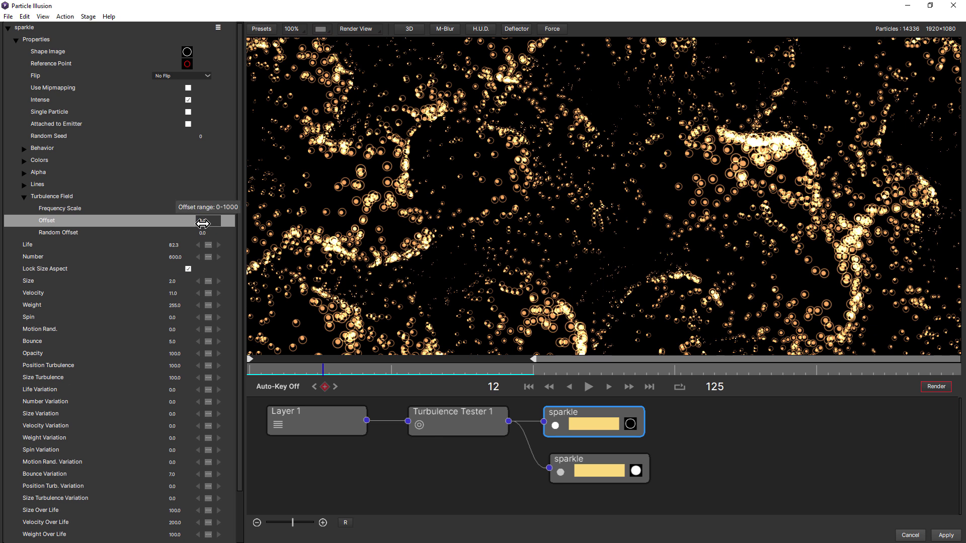
Step: Try a Random Offset of 11.0 with a preview, then reset Offset and Random Offset to 0.0
left_click(204, 233)
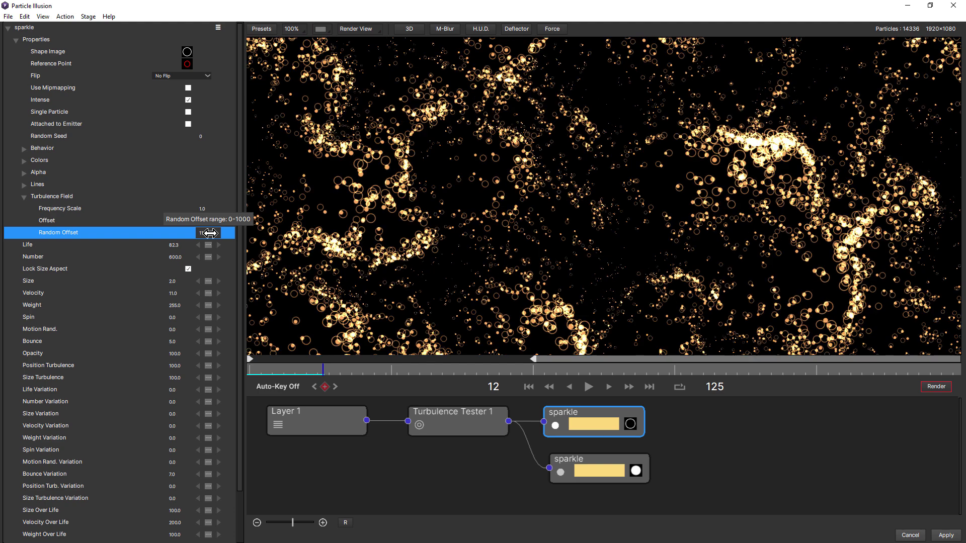
left_click(528, 387)
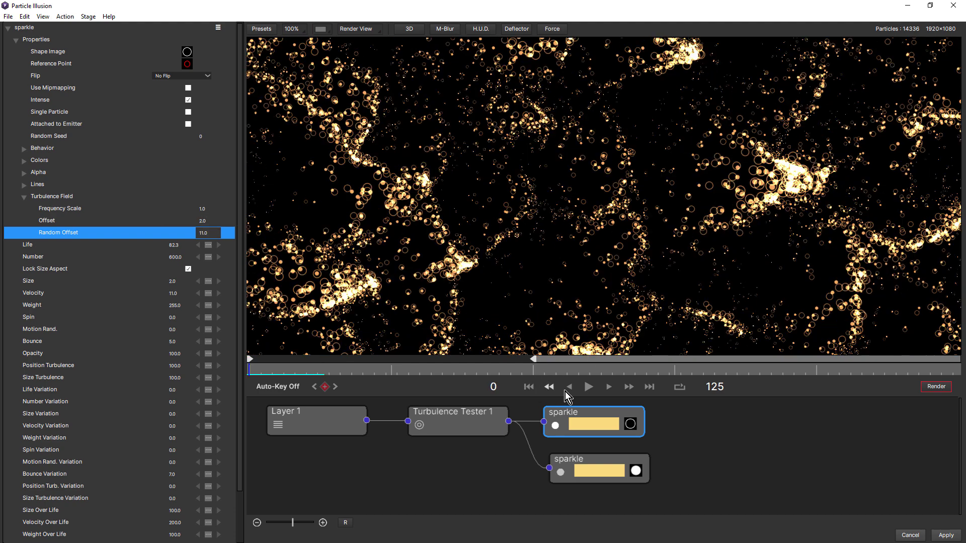
left_click(588, 388)
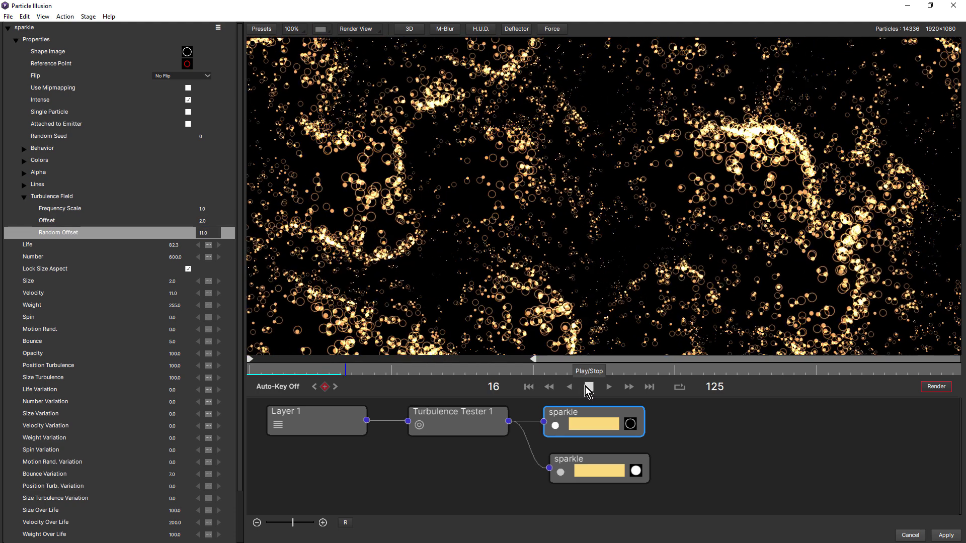
left_click(587, 388)
left_click(204, 222)
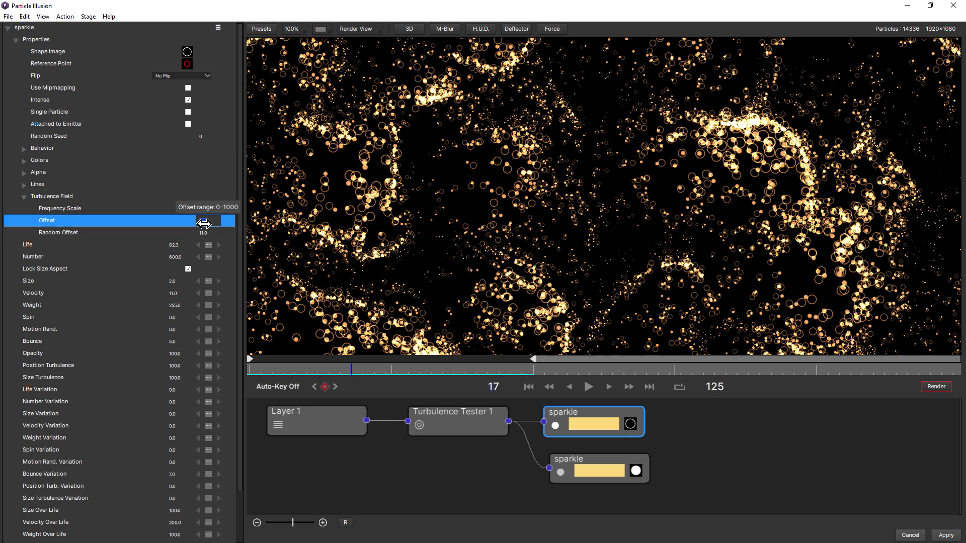
left_click(203, 232)
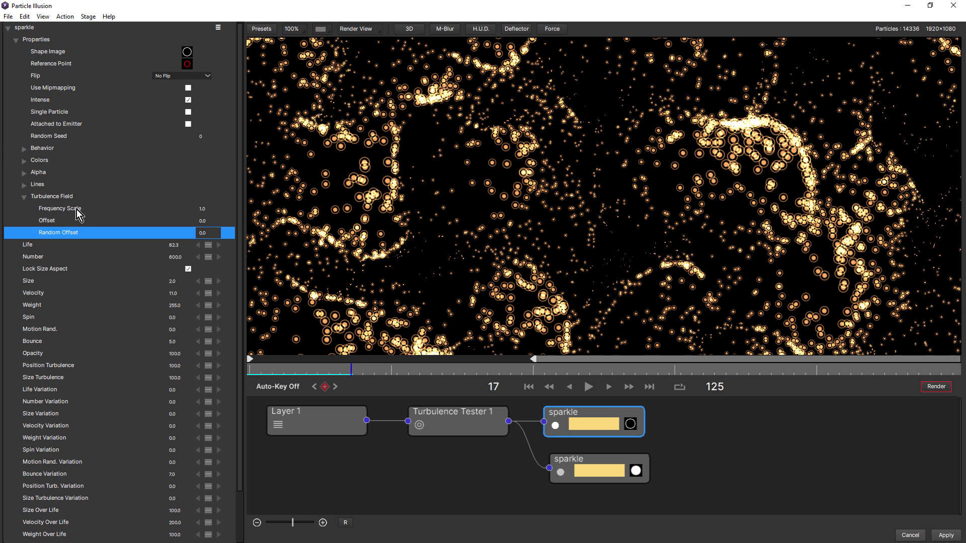
Step: Enter 0.1 as the sparkle's Turbulence Field Frequency Scale and preview from the start
left_click(201, 207)
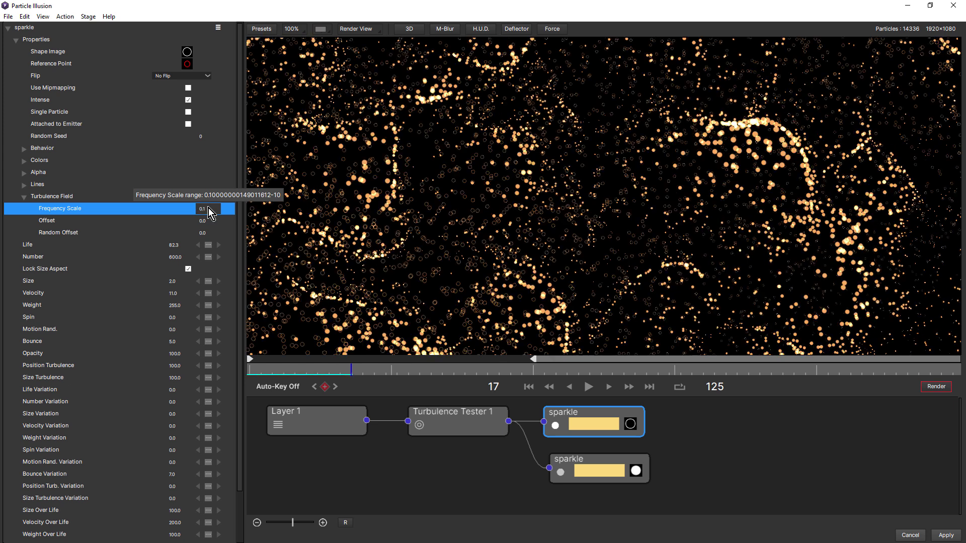
left_click(532, 389)
left_click(588, 387)
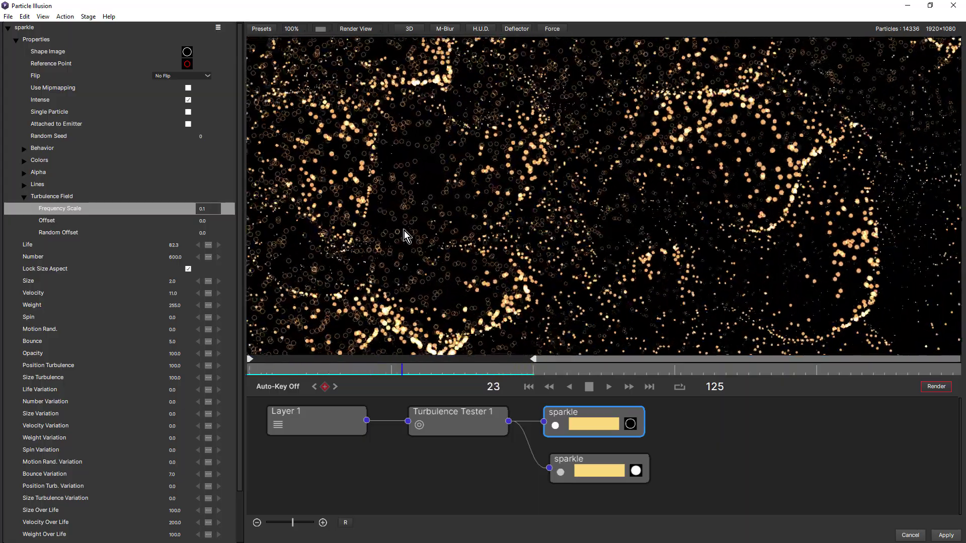
Step: Set the sparkle particle Size to 4.0 and preview the larger rings
key("space")
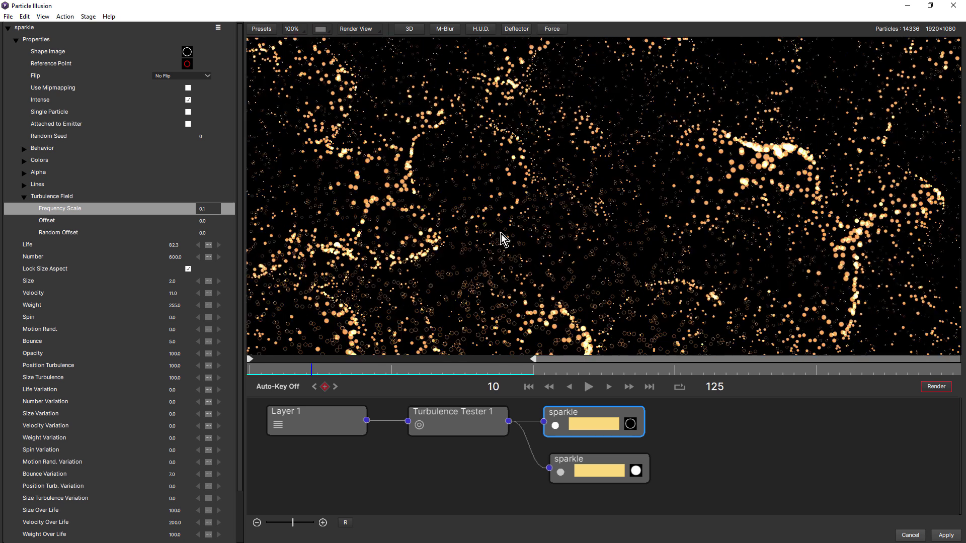
left_click(174, 281)
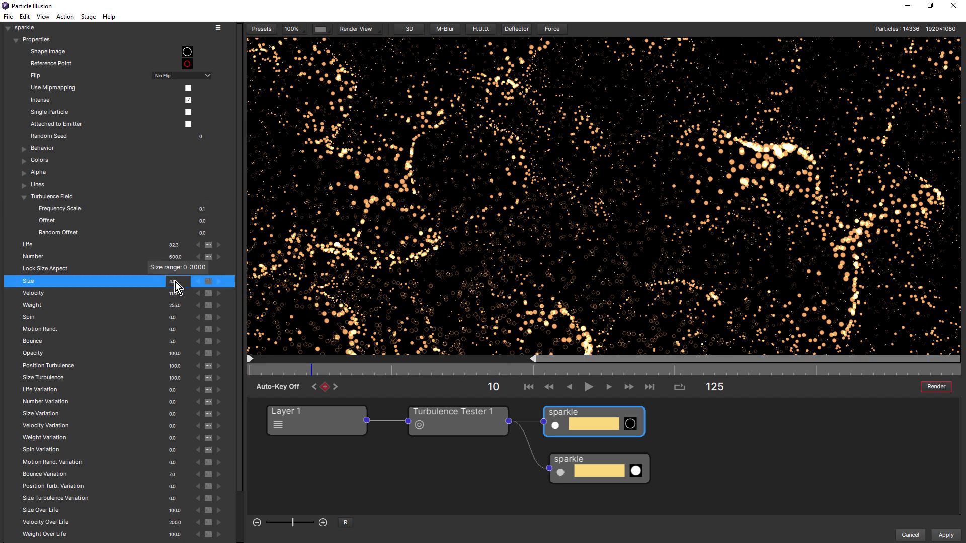
key("Return")
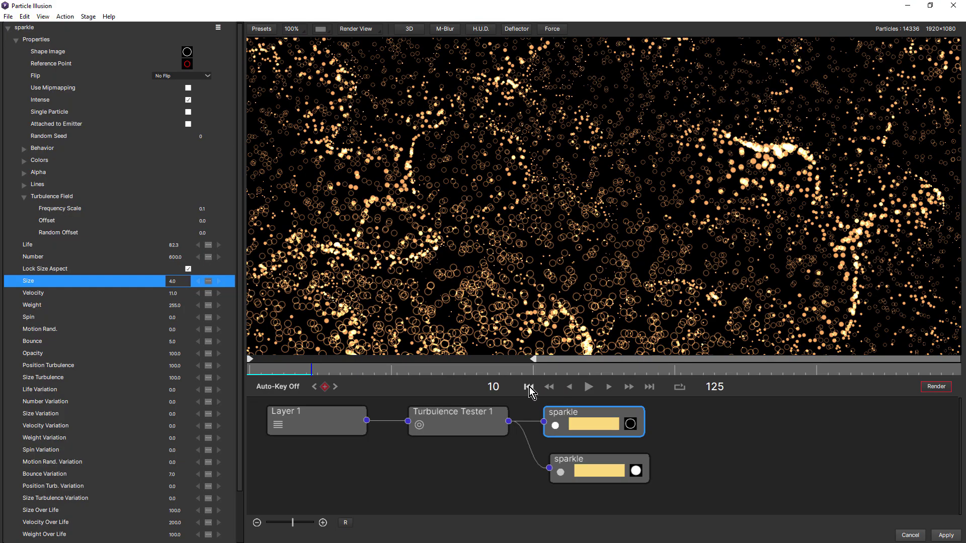
left_click(587, 386)
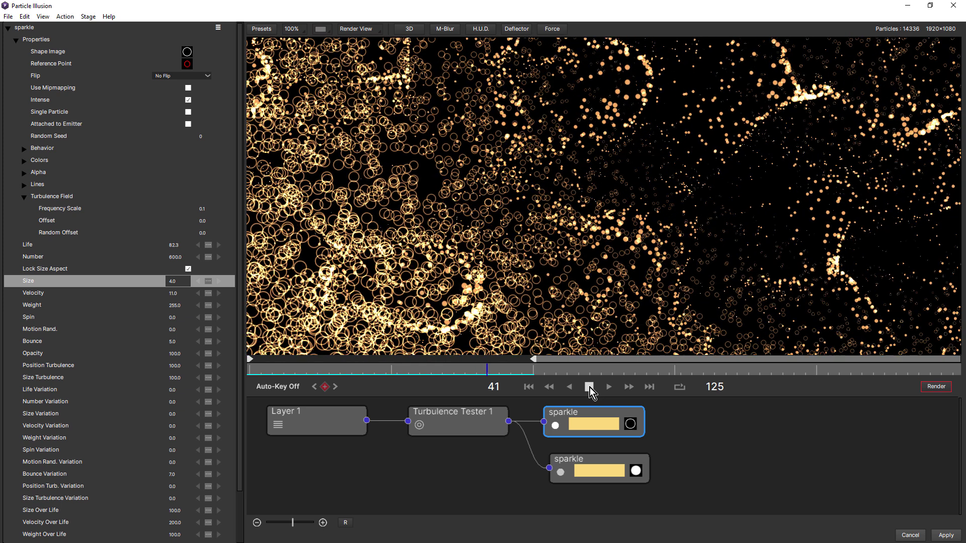
left_click(589, 387)
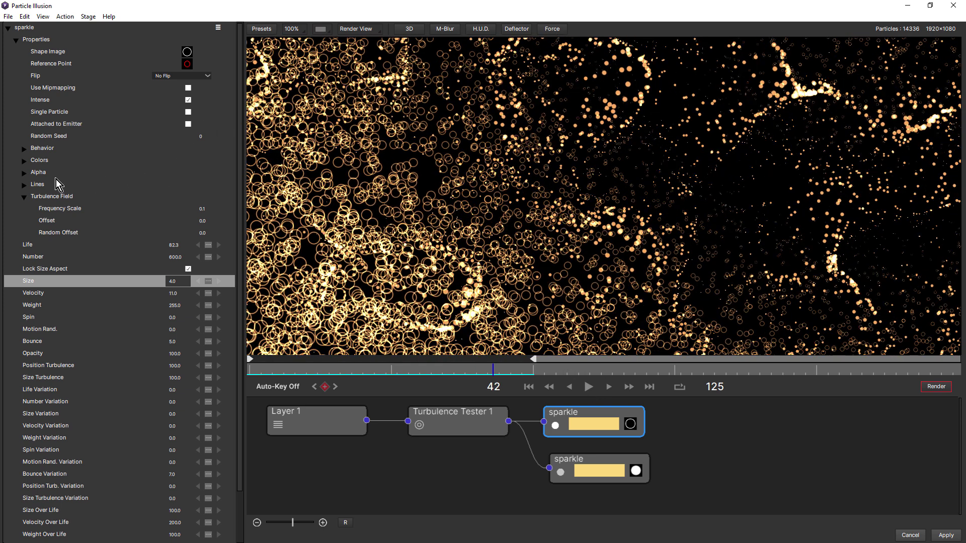
Step: Change the sparkle's colour gradient stop to orange #ffaa00 and preview the deeper gold burst
left_click(24, 161)
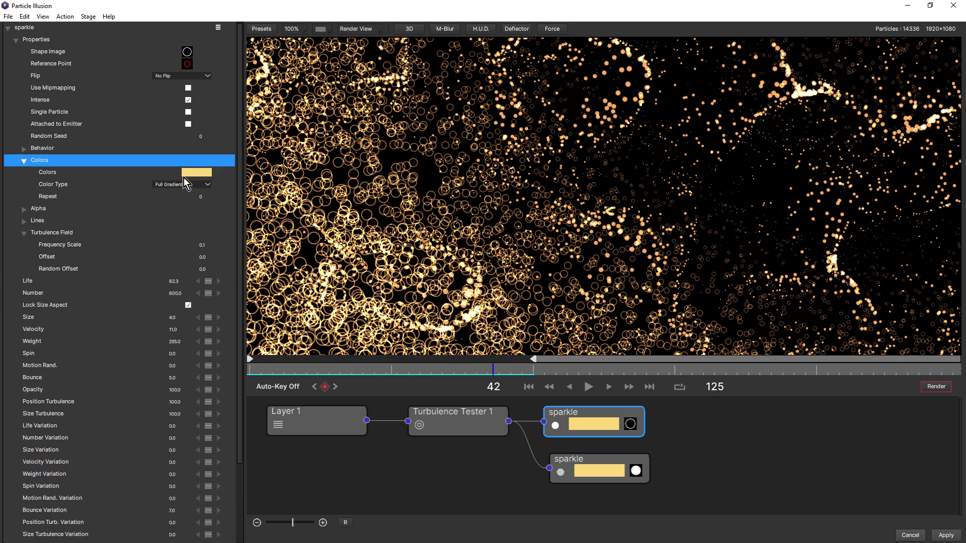
left_click(191, 173)
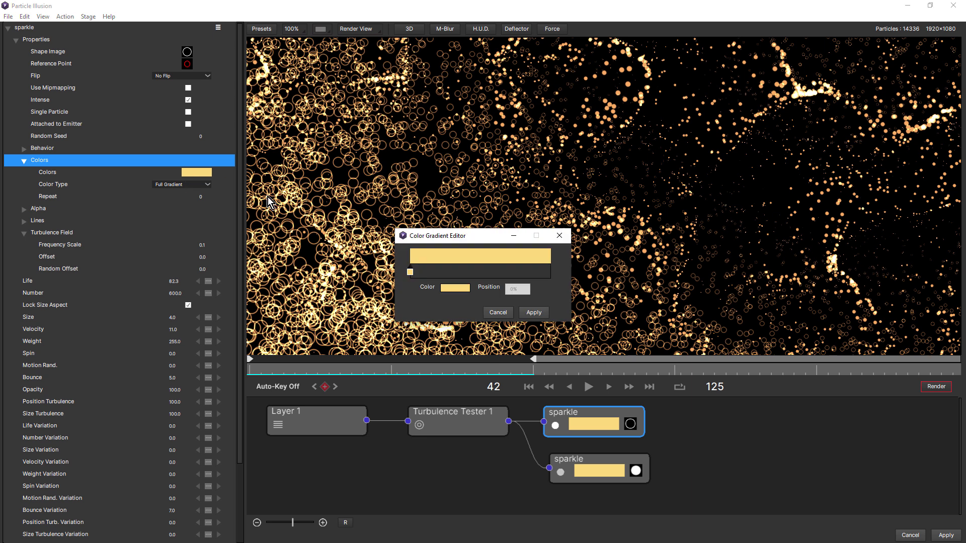
double_click(409, 272)
left_click(433, 229)
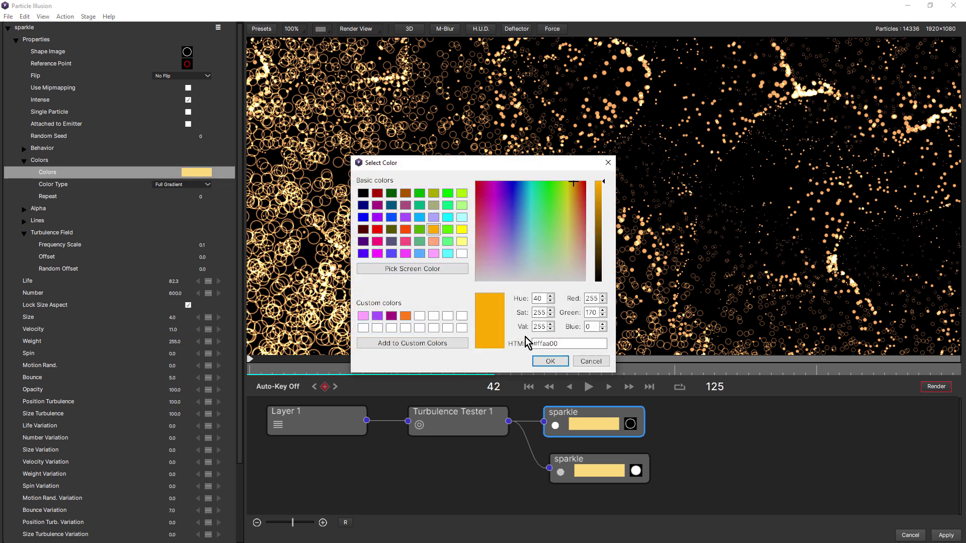
left_click(546, 361)
left_click(534, 310)
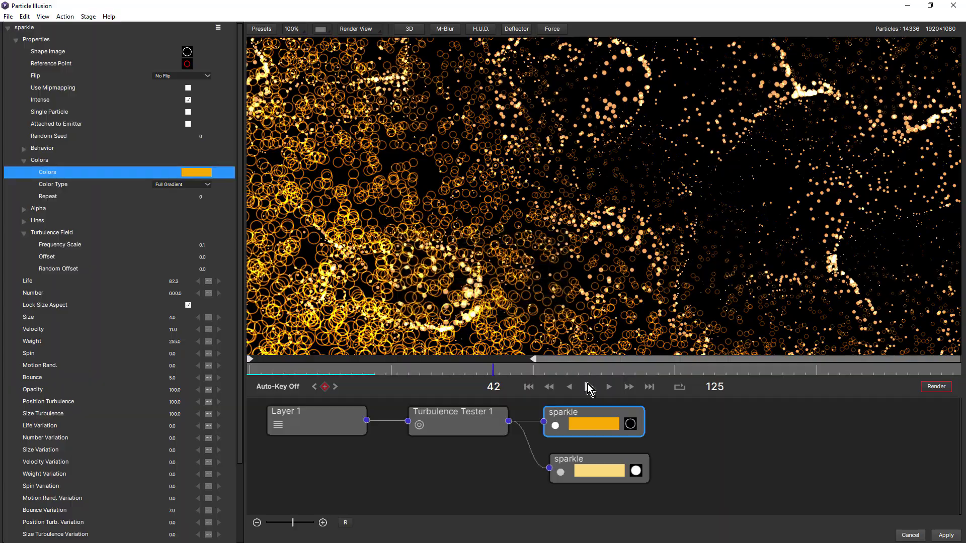
left_click(588, 387)
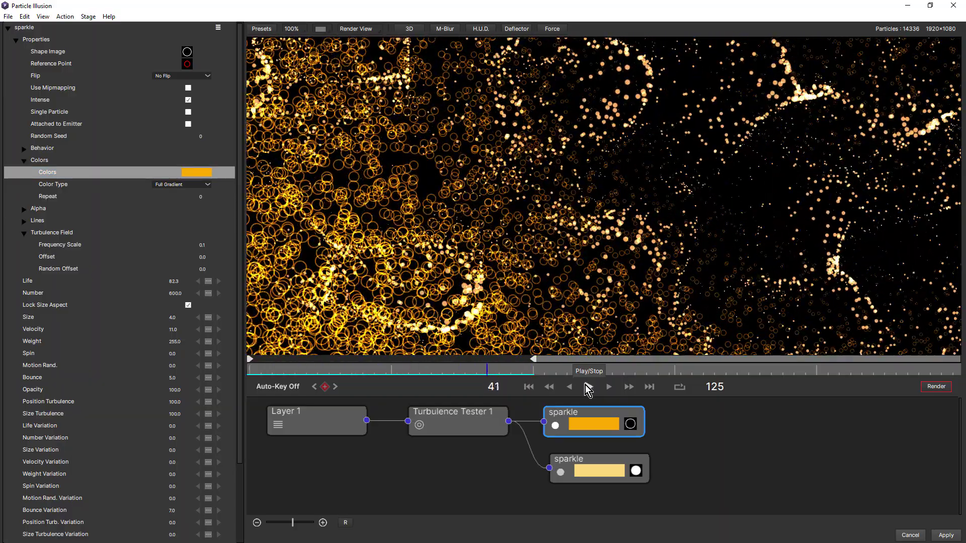
left_click(205, 246)
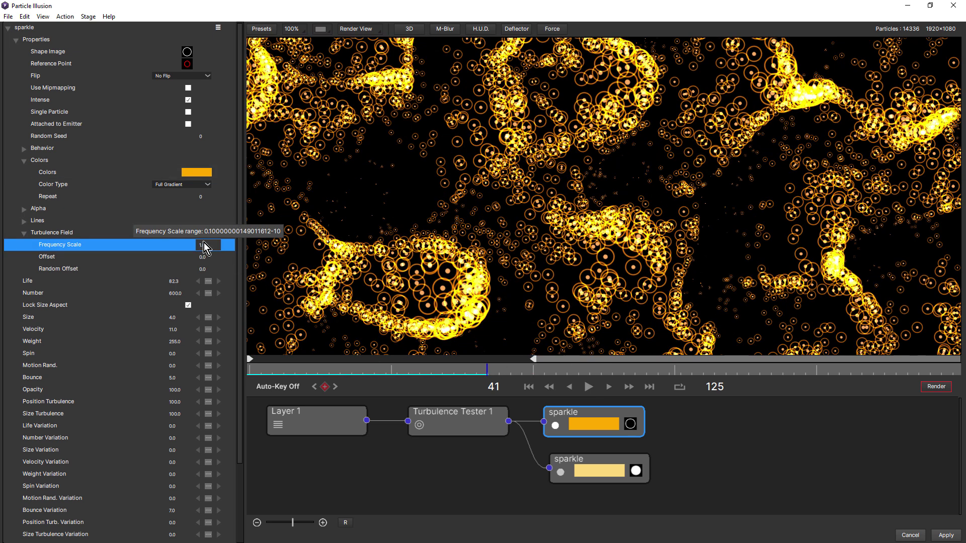
Step: Edit the sparkle's Position Turbulence and preview the swirl from the first frame
left_click(24, 233)
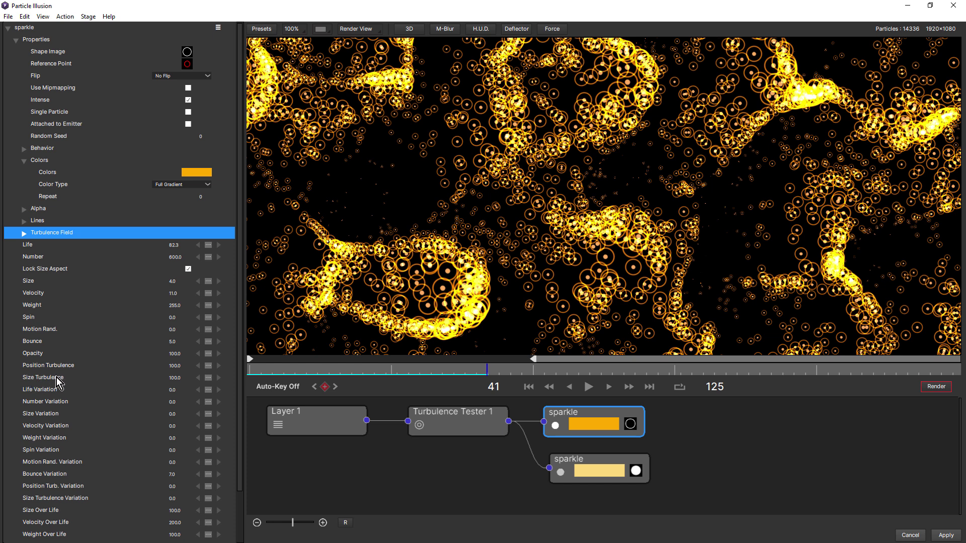
left_click(176, 365)
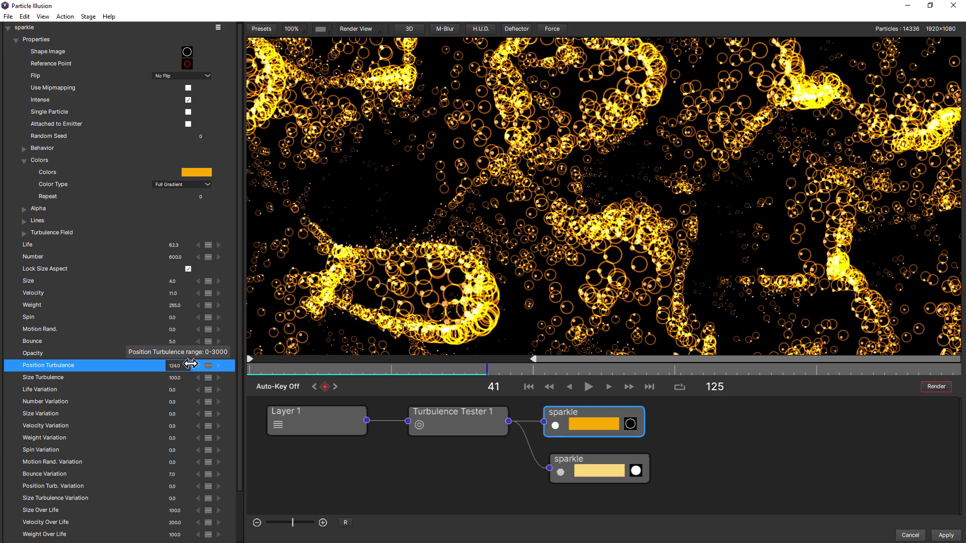
left_click(531, 386)
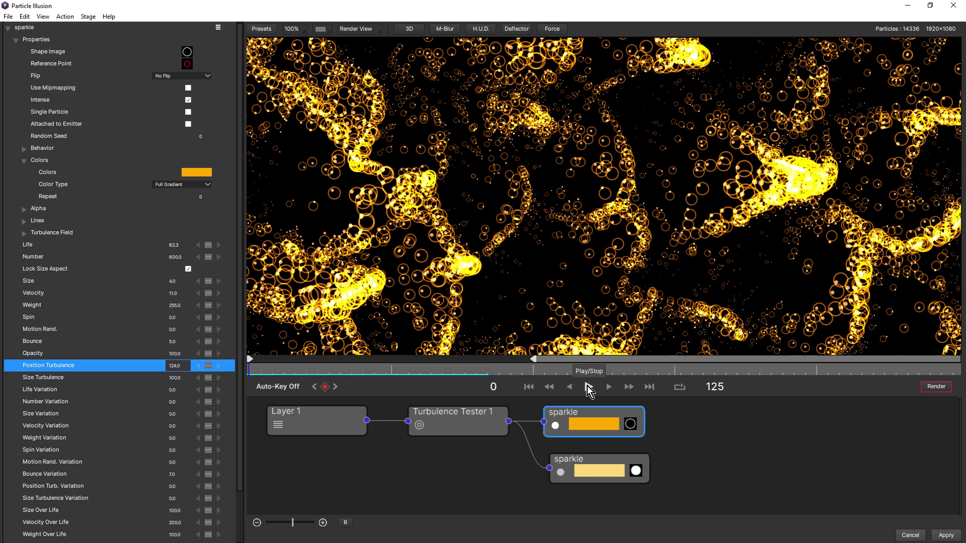
left_click(587, 386)
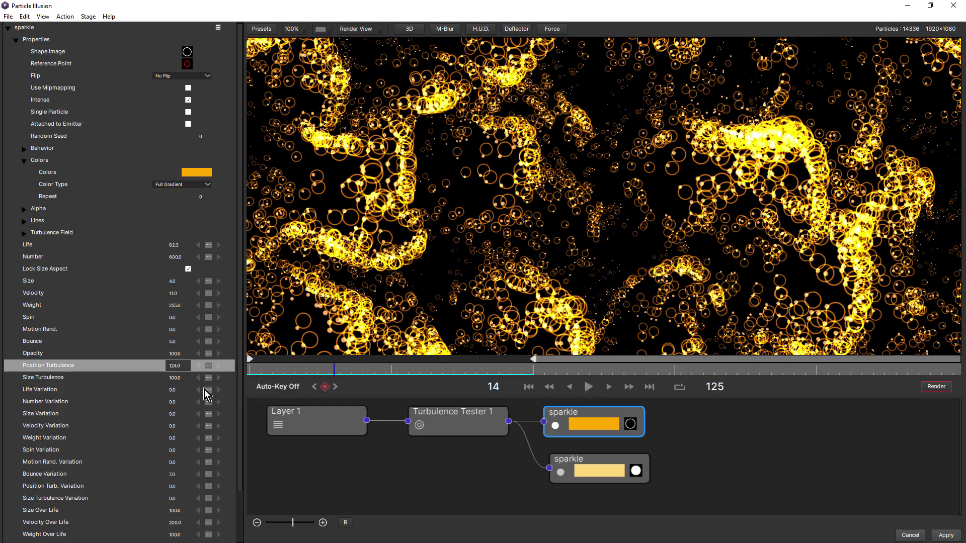
Step: Set the sparkle's Size Turbulence to 200, replay, and show Turbulence Tester 1's settings
left_click(180, 380)
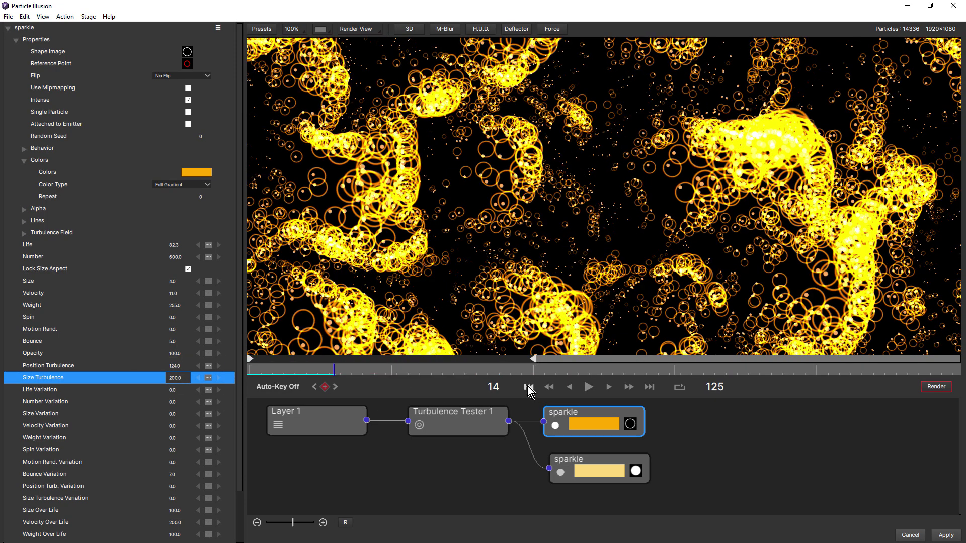
left_click(588, 387)
left_click(589, 387)
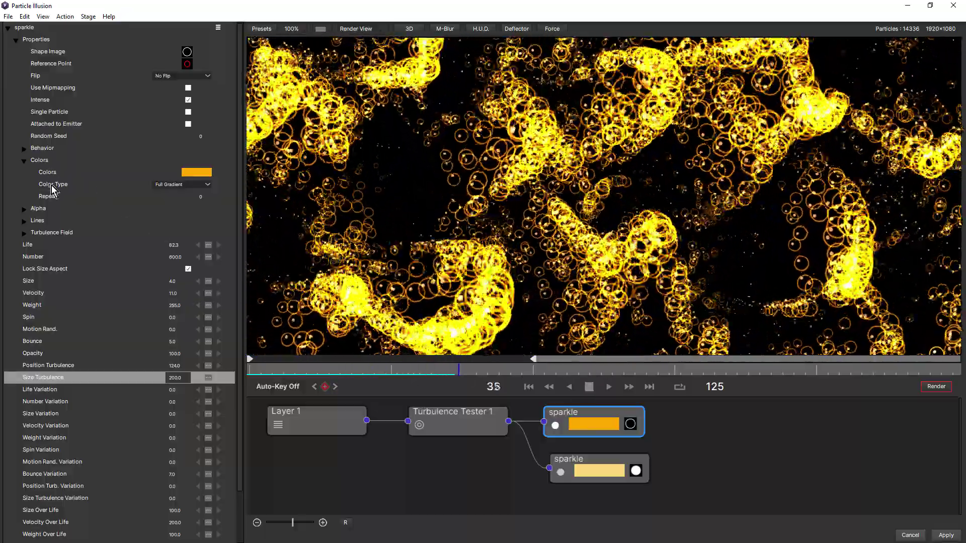
left_click(26, 235)
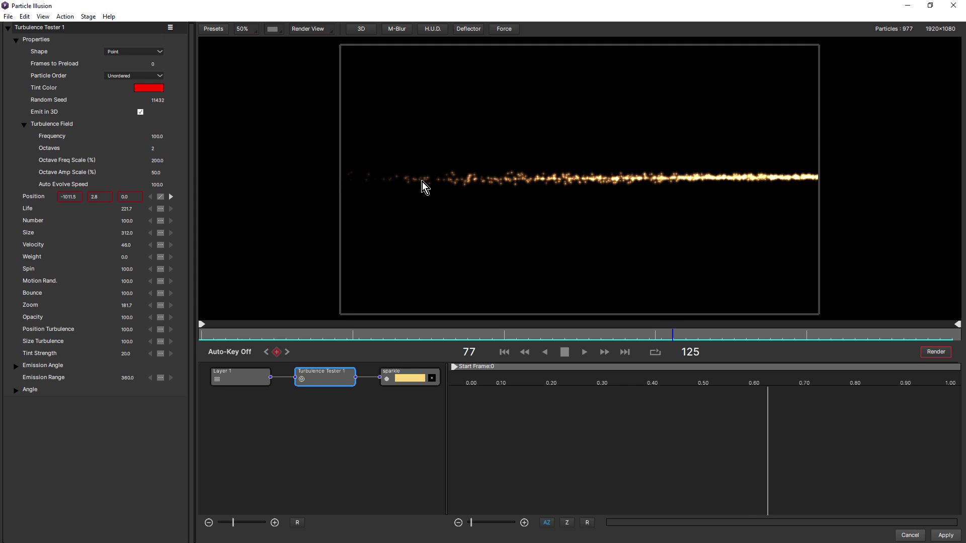
left_click(566, 353)
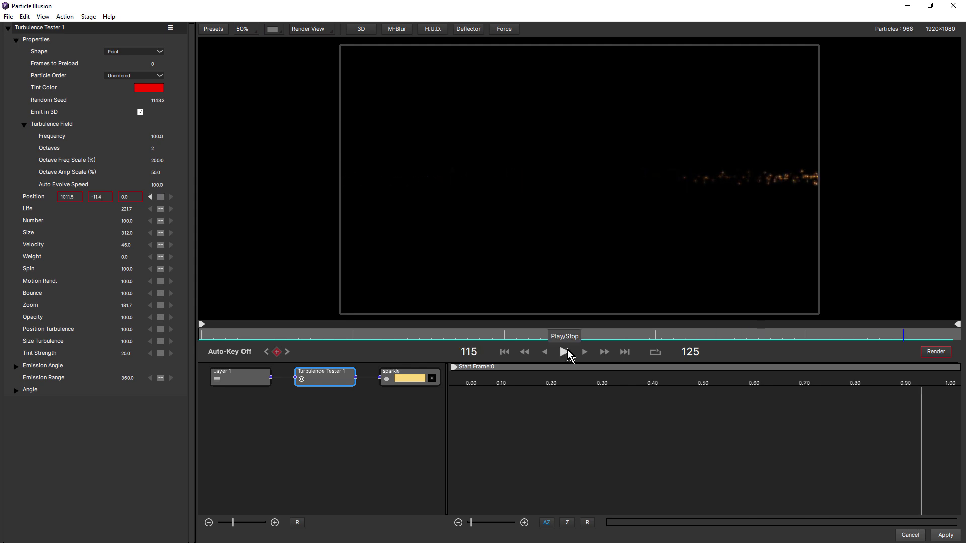
left_click(505, 352)
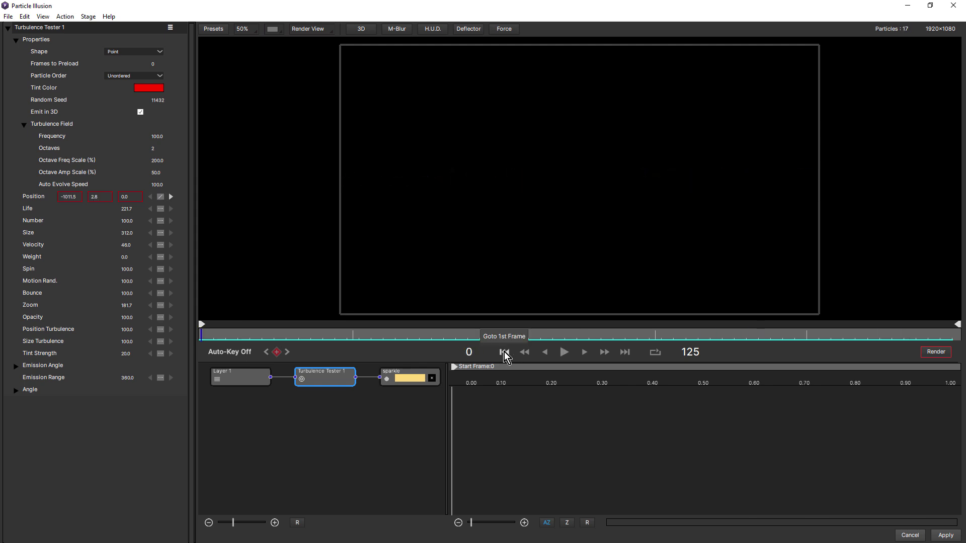
Step: On the sparkle particle, make Position Turb. Over Life interpolate linearly
left_click(403, 376)
scroll(192, 286, "down", 2)
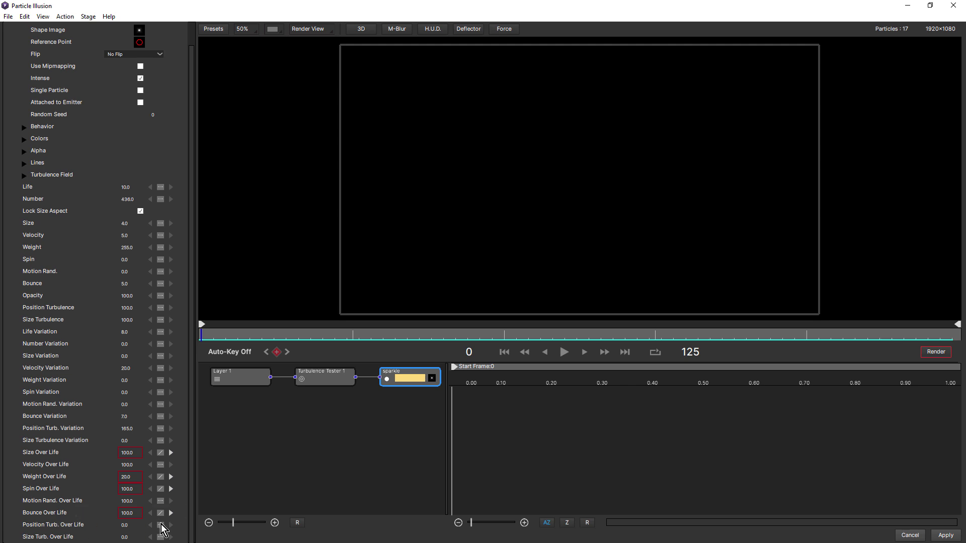
left_click(161, 526)
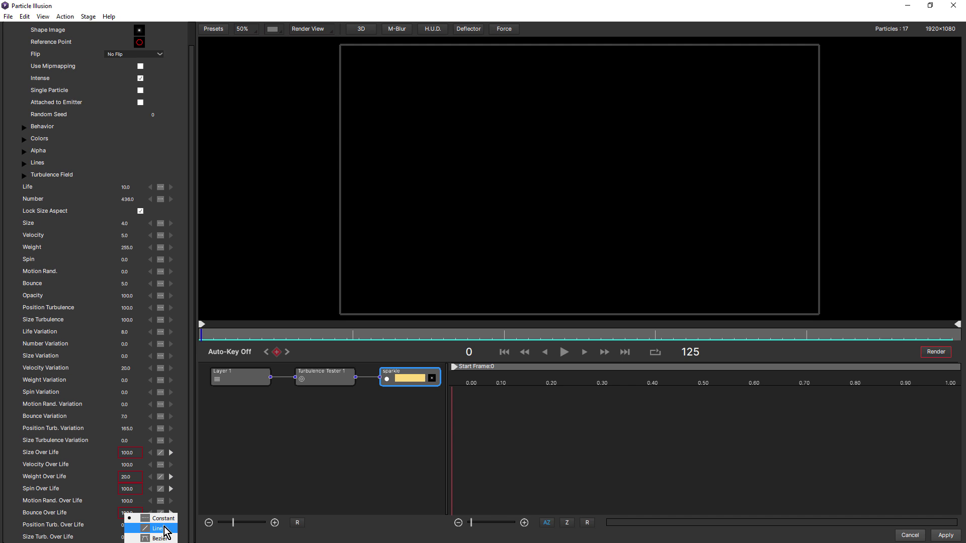
left_click(163, 529)
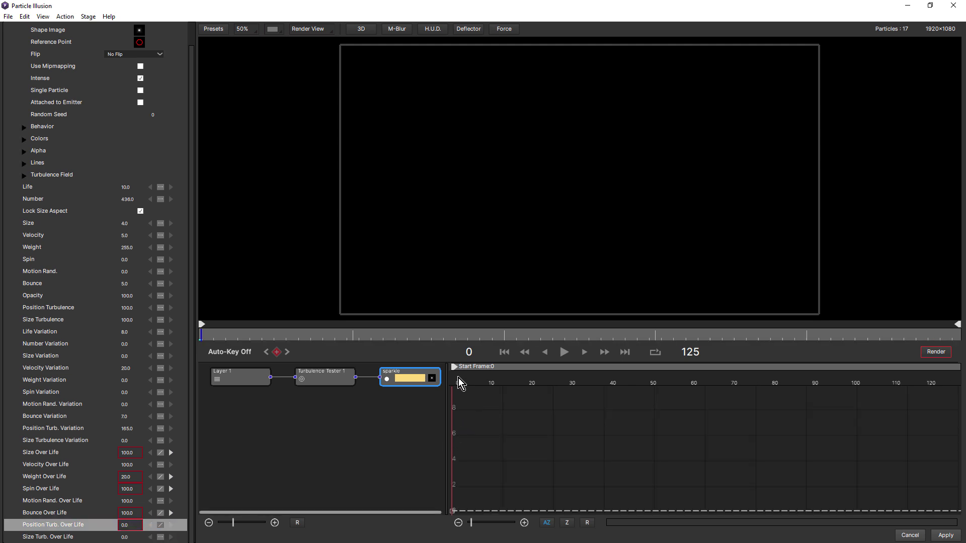
Step: Key the Position Turb. Over Life curve at 0 near 0.23 life and 20 at 0.50
left_click_drag(458, 378, 607, 395)
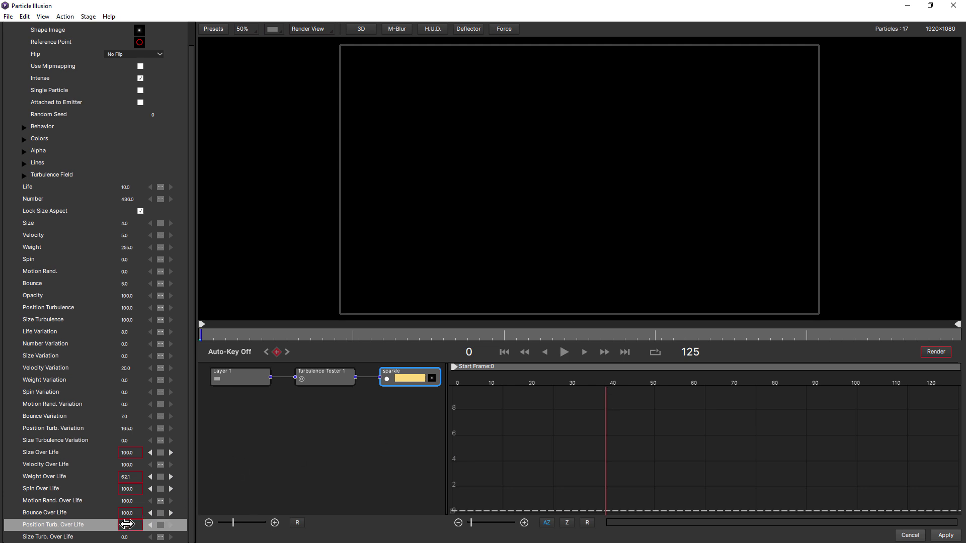
left_click_drag(127, 525, 140, 527)
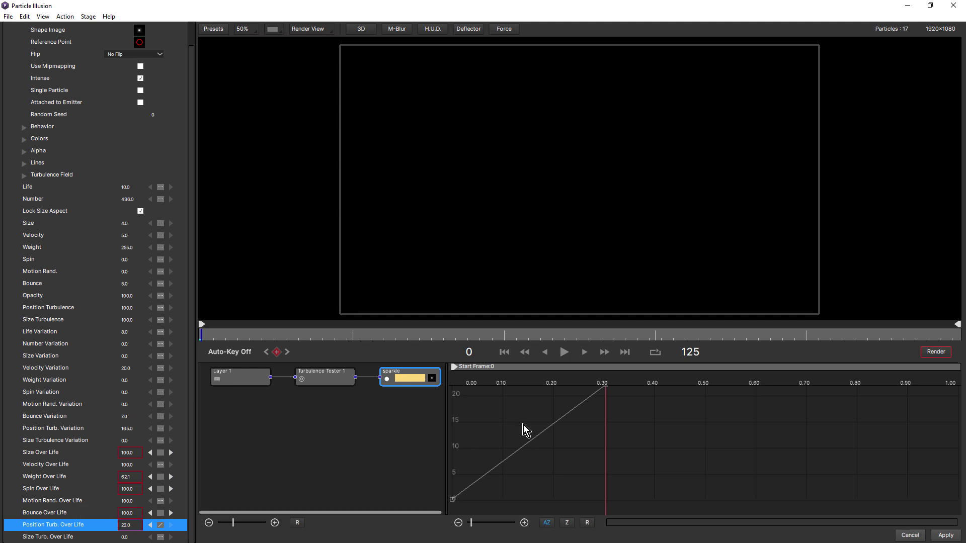
left_click(546, 524)
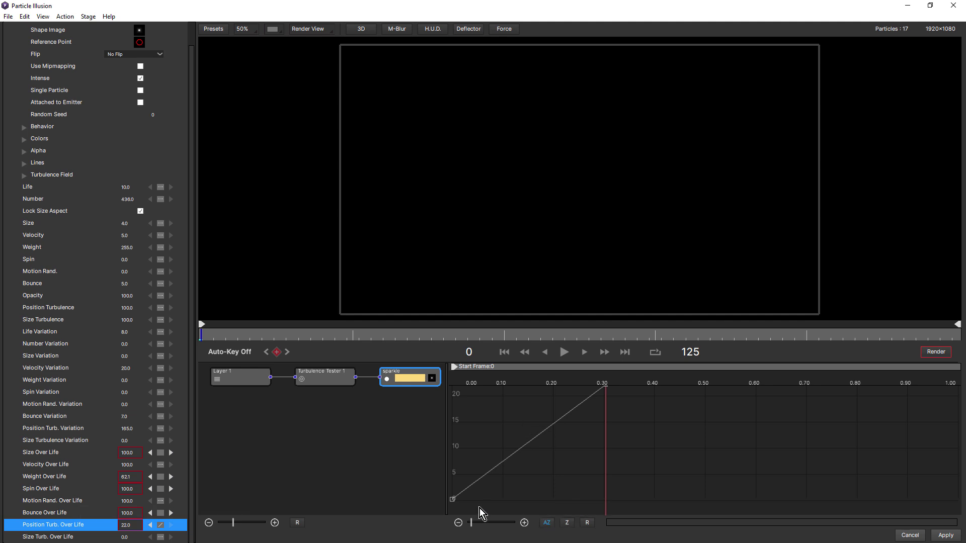
left_click(458, 500)
left_click_drag(458, 501, 573, 512)
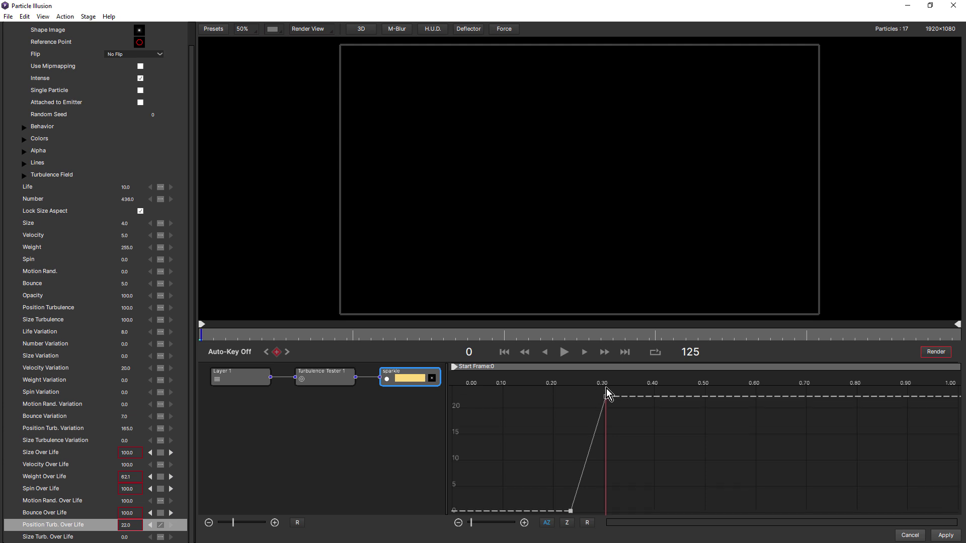
left_click_drag(606, 389, 708, 469)
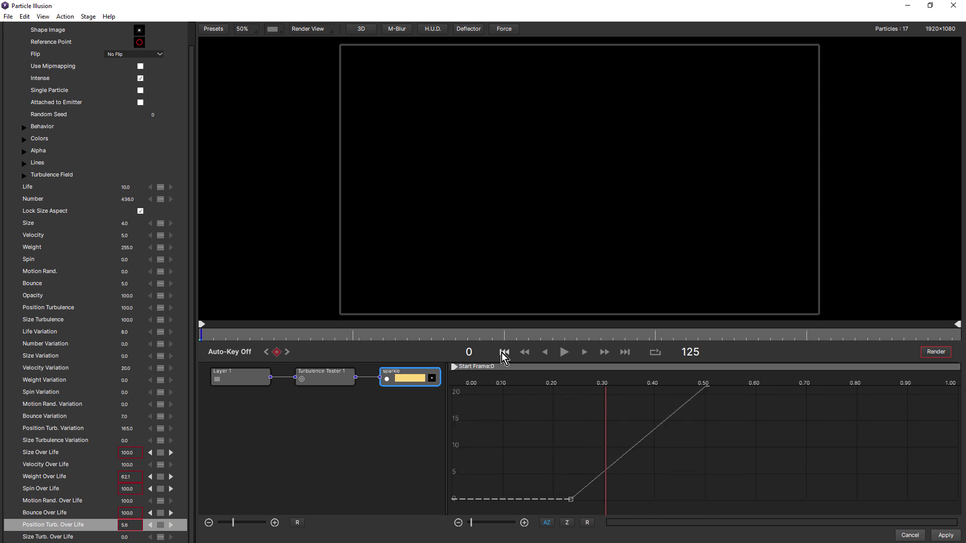
Step: Raise the 0.50-life Position Turb. Over Life keyframe to about 120 and replay
left_click(564, 352)
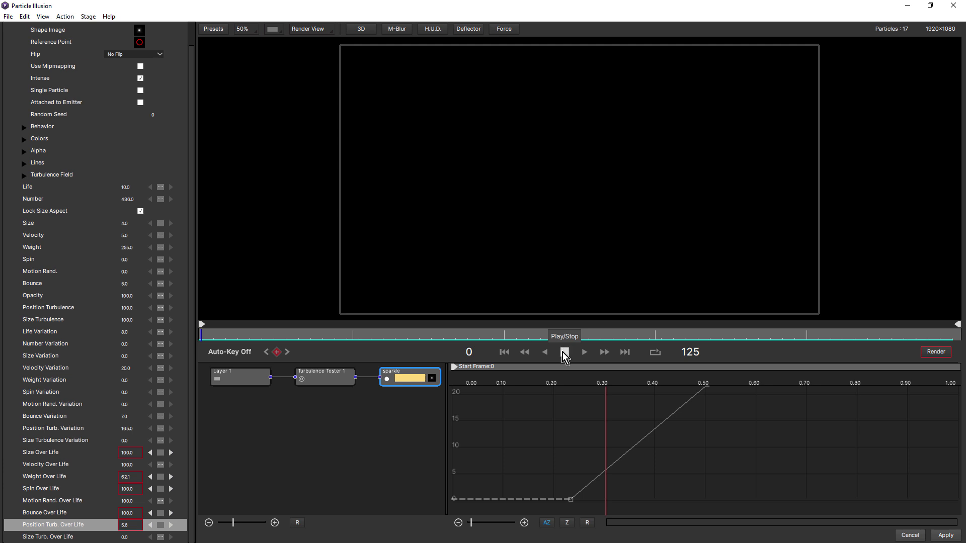
left_click(564, 352)
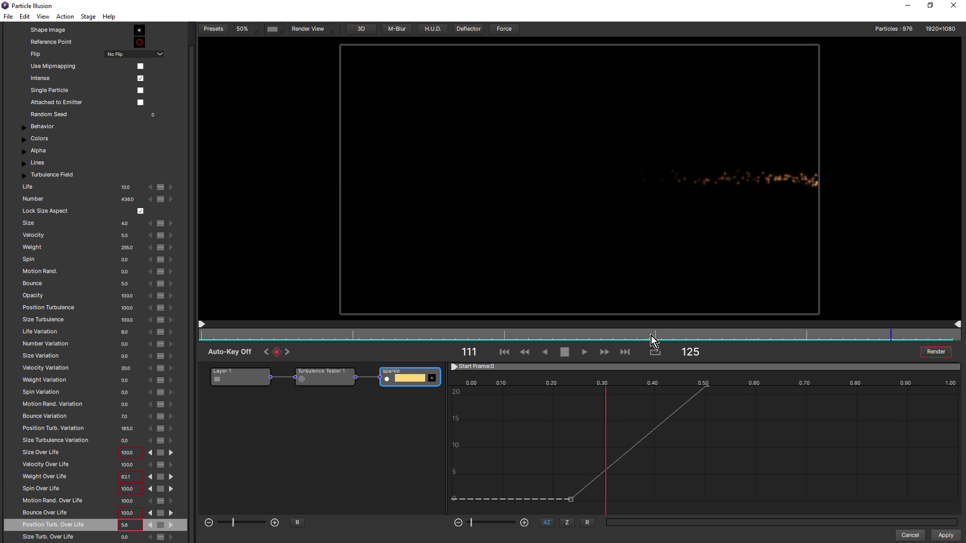
left_click(565, 352)
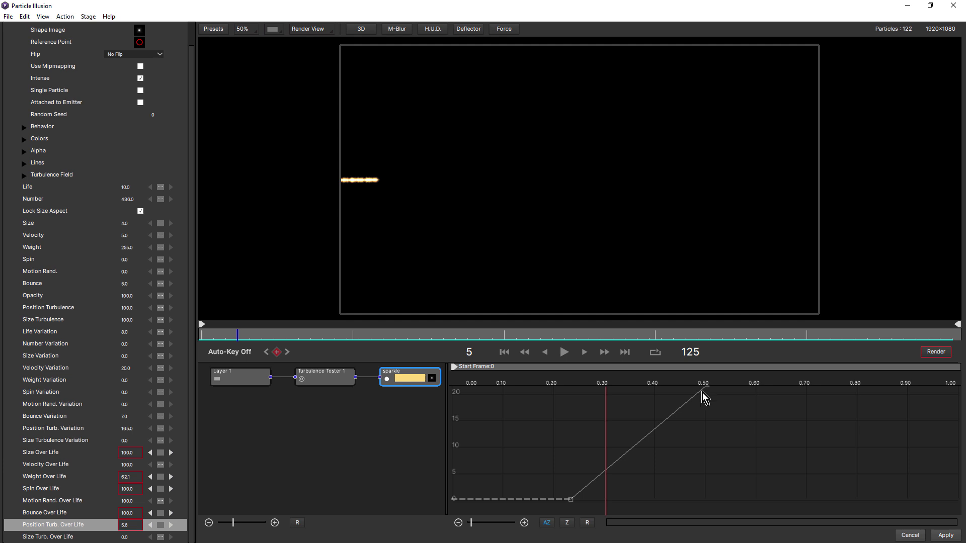
left_click_drag(702, 392, 704, 336)
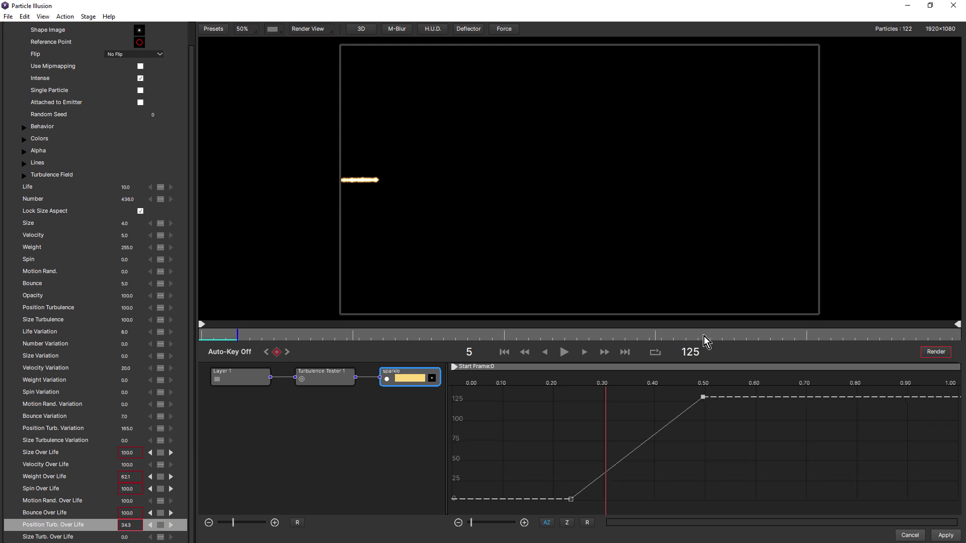
left_click(504, 352)
left_click(564, 353)
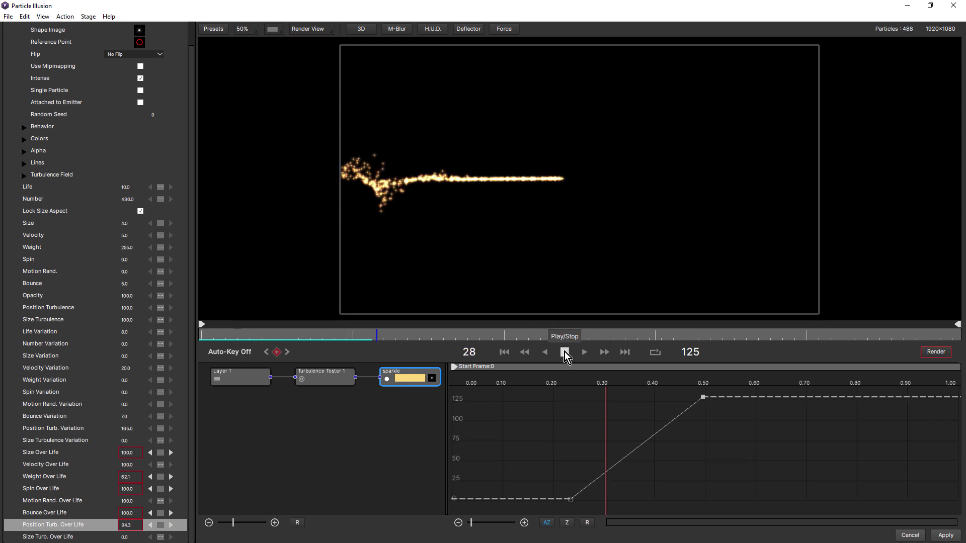
left_click(564, 352)
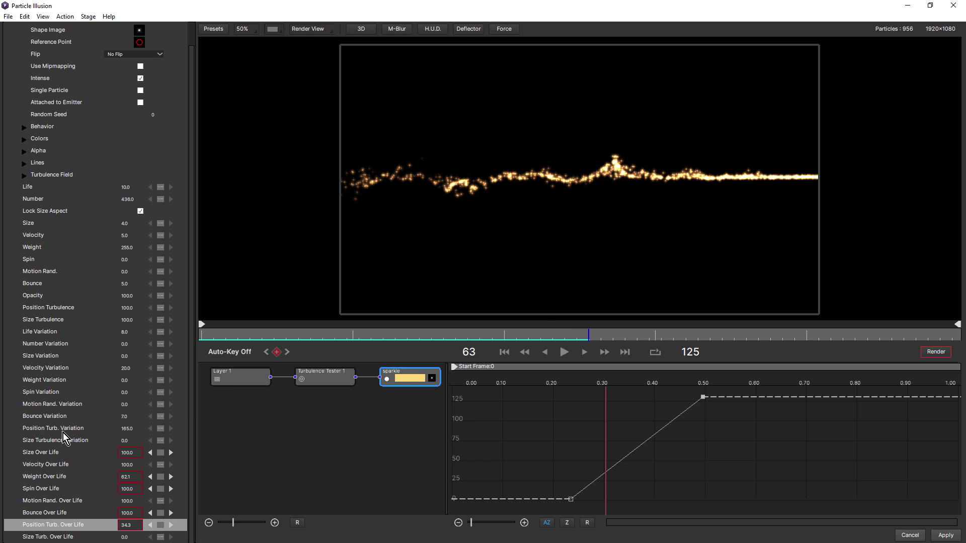
Step: Set Position Turb. Variation to 0 and preview the burst without variation
left_click(124, 430)
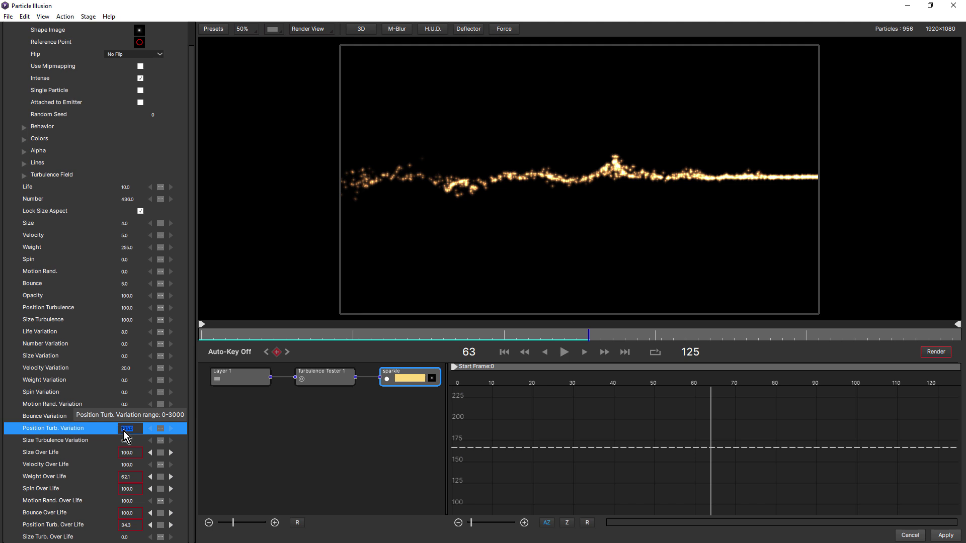
type("0")
key("Return")
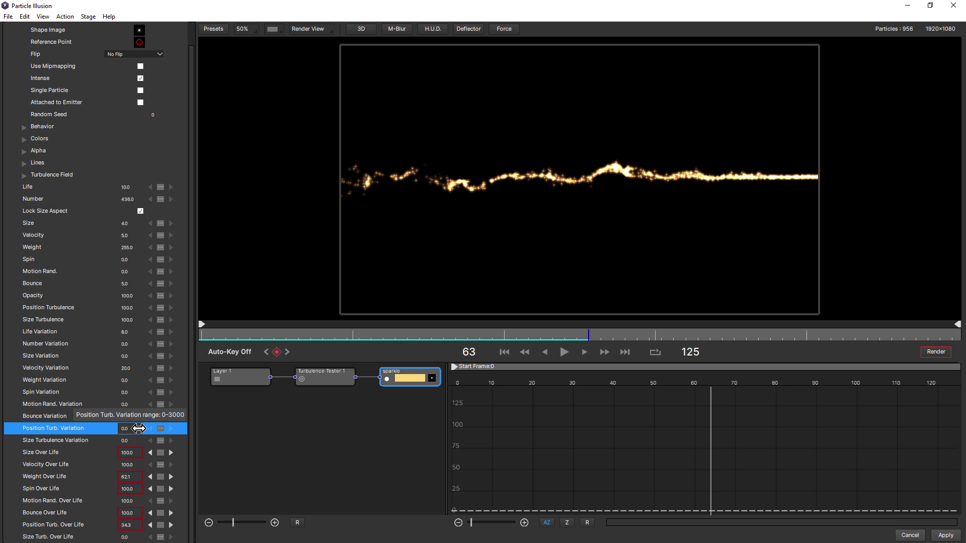
left_click(504, 352)
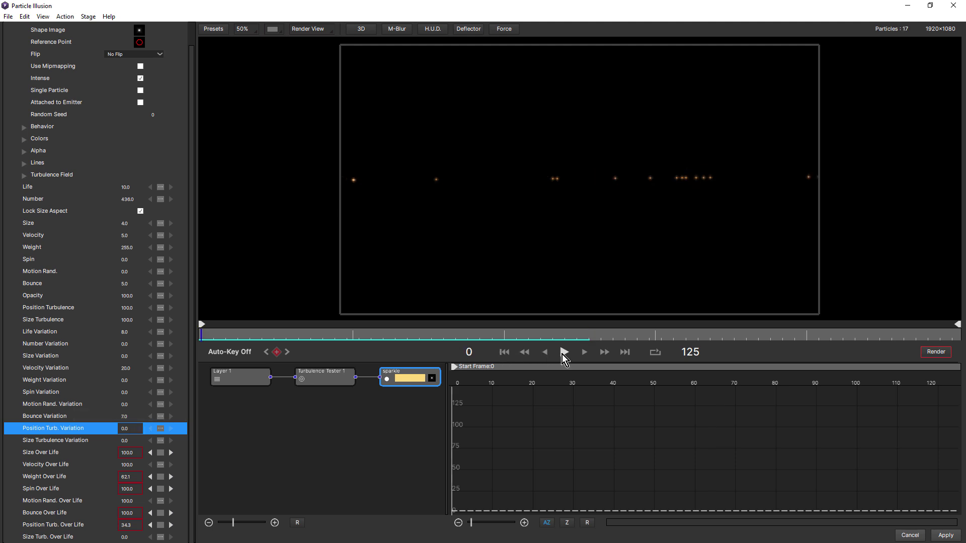
left_click(563, 352)
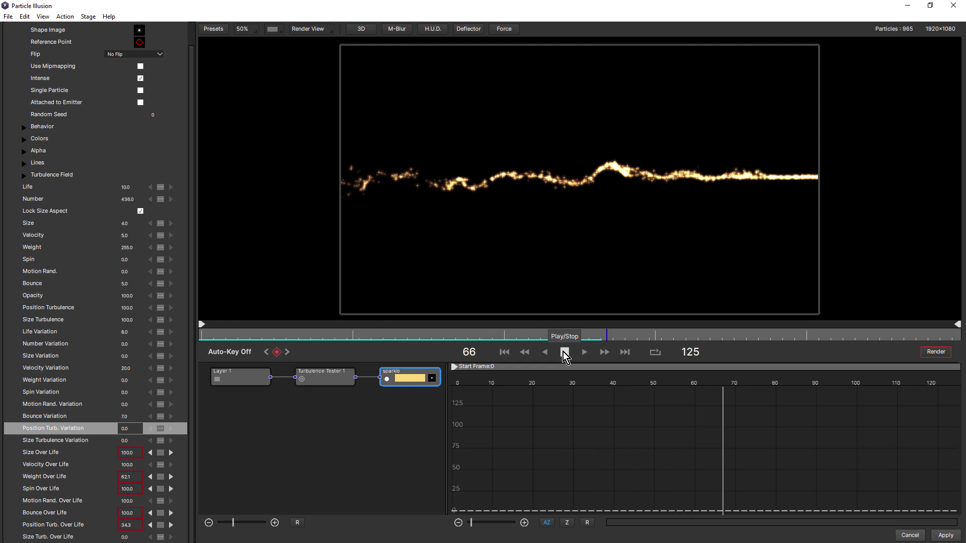
left_click(564, 352)
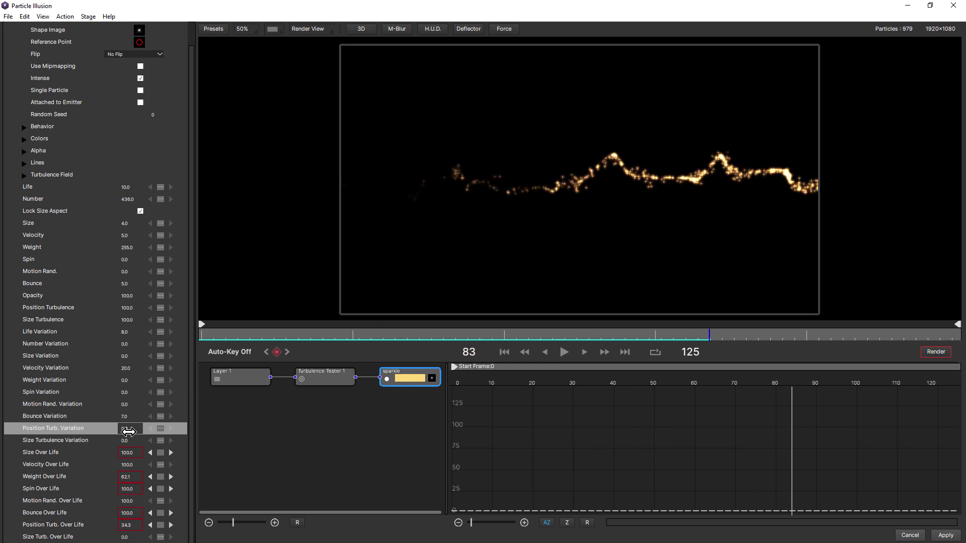
Step: Raise Position Turb. Variation to 513 and replay from frame 0
left_click_drag(142, 433, 388, 434)
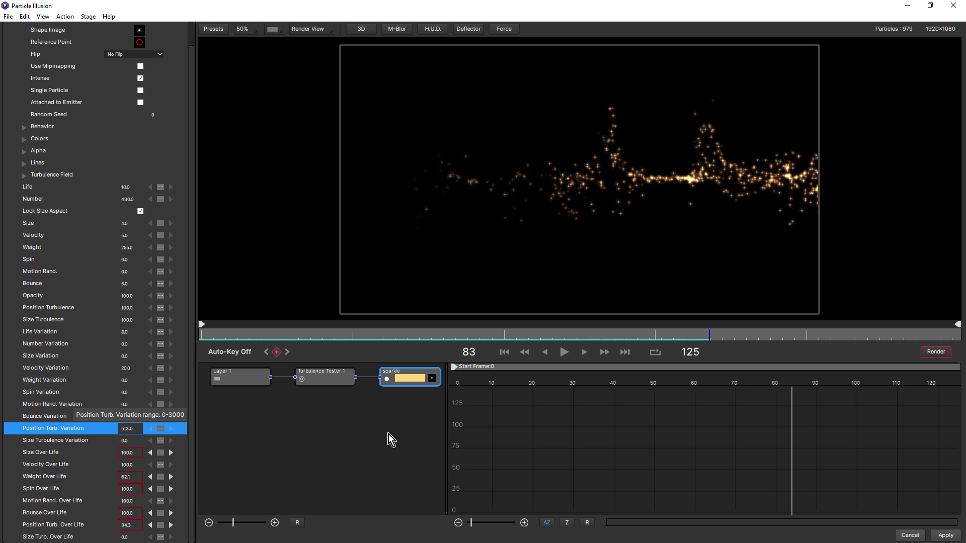
left_click(503, 352)
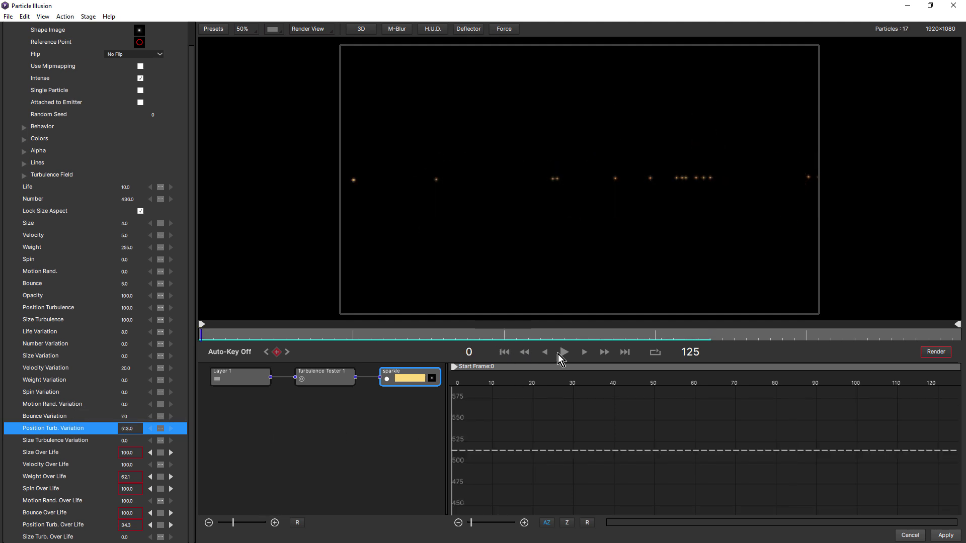
left_click(563, 352)
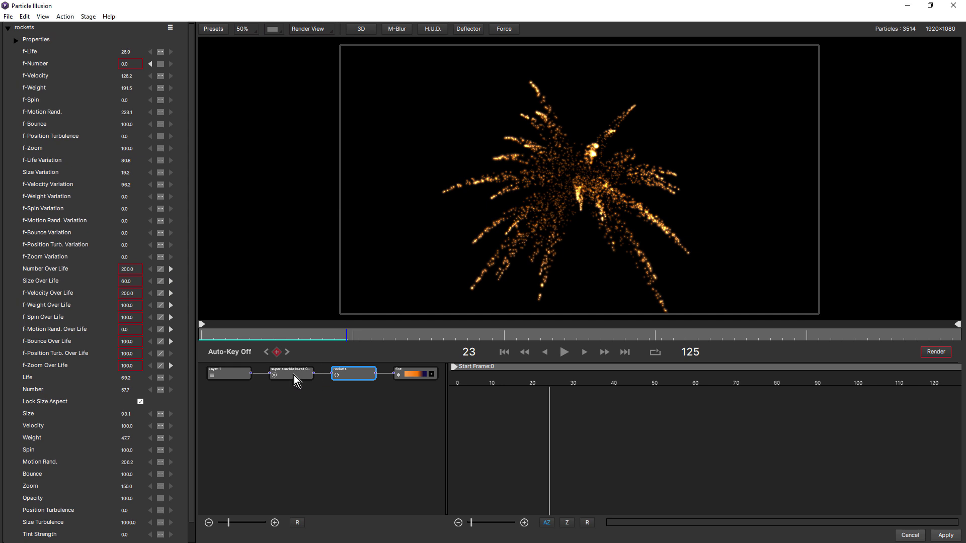
Step: Show the fire particle's settings (Life 16, Number 96, Velocity 36) and preview the burst
left_click(297, 381)
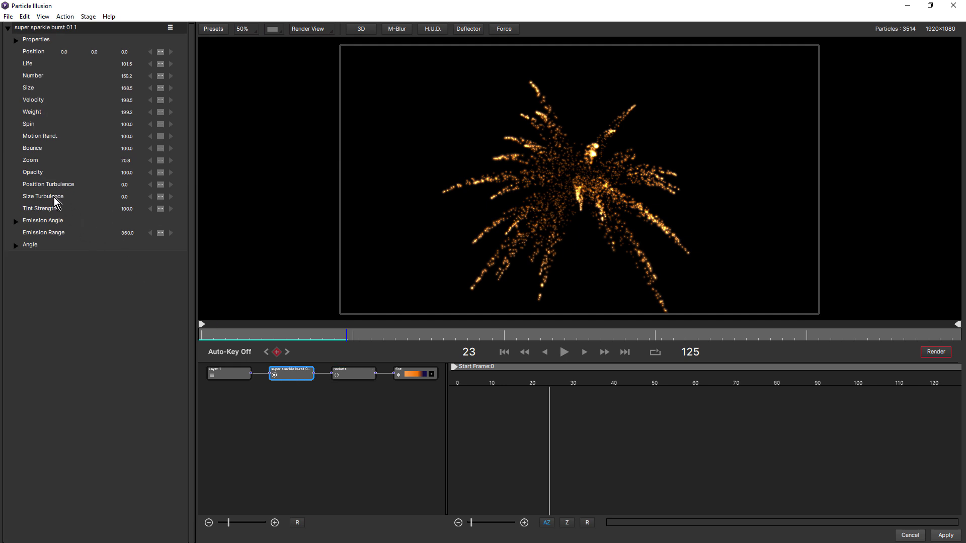
left_click(351, 374)
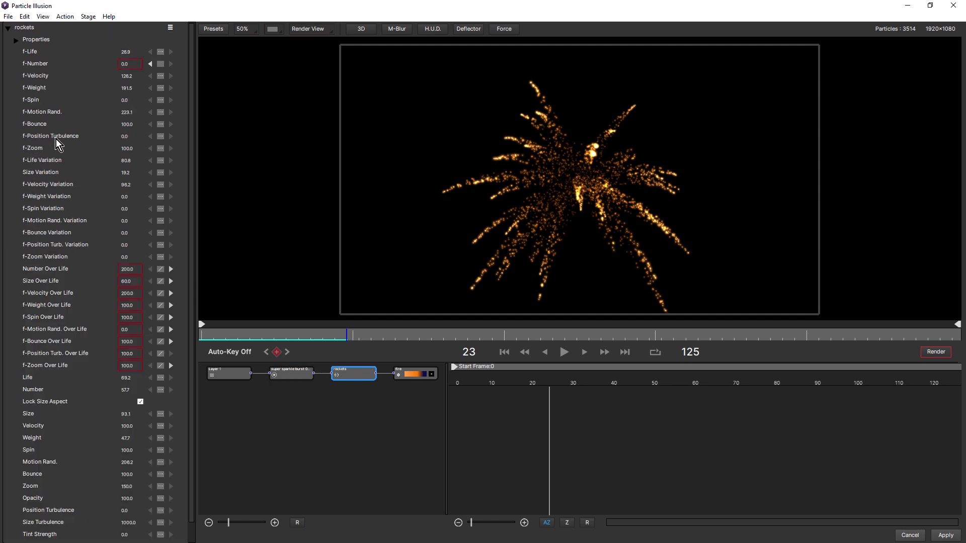
scroll(190, 154, "down", 1)
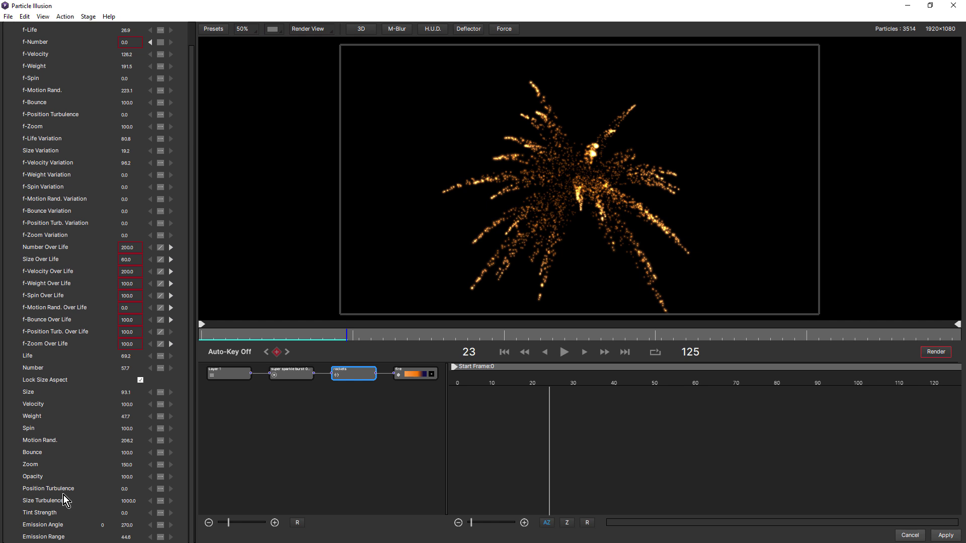
left_click(409, 374)
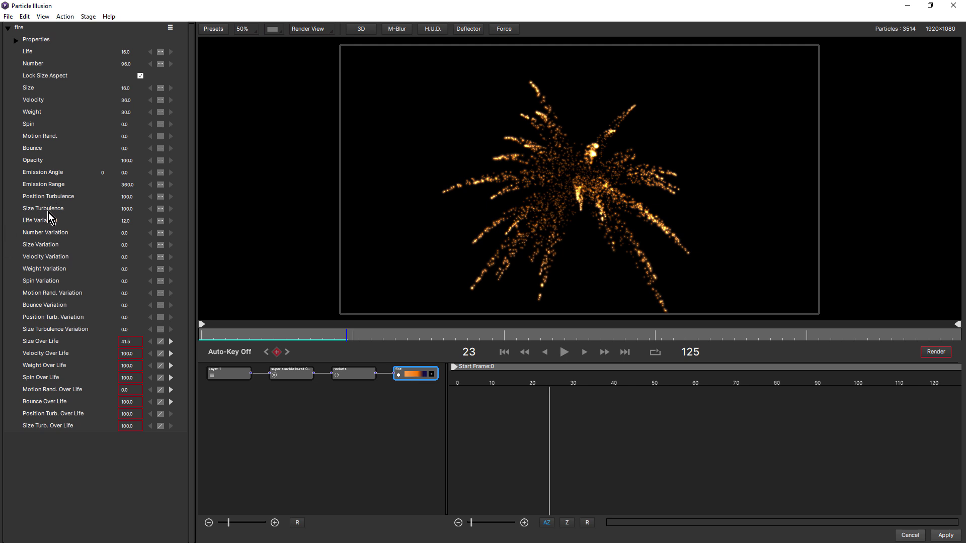
left_click(503, 353)
left_click(564, 354)
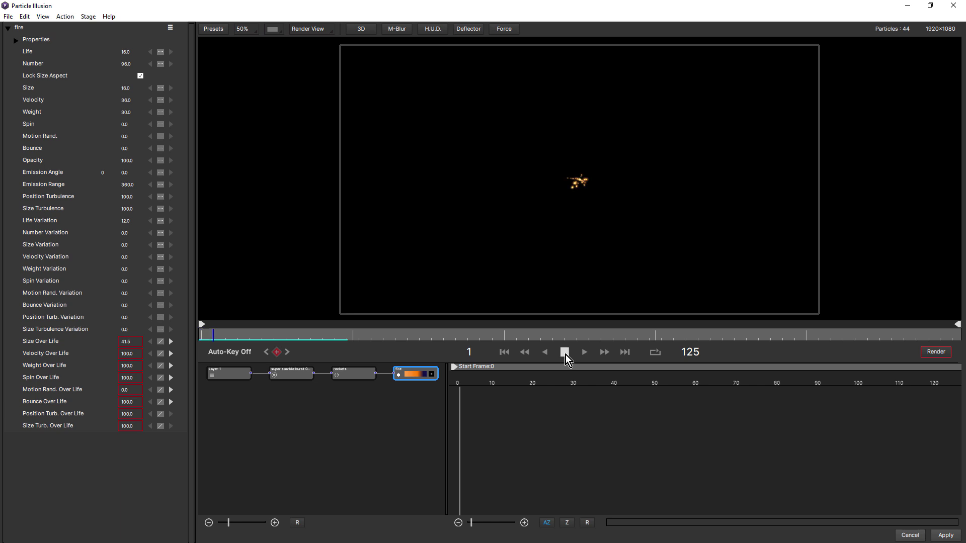
left_click(564, 352)
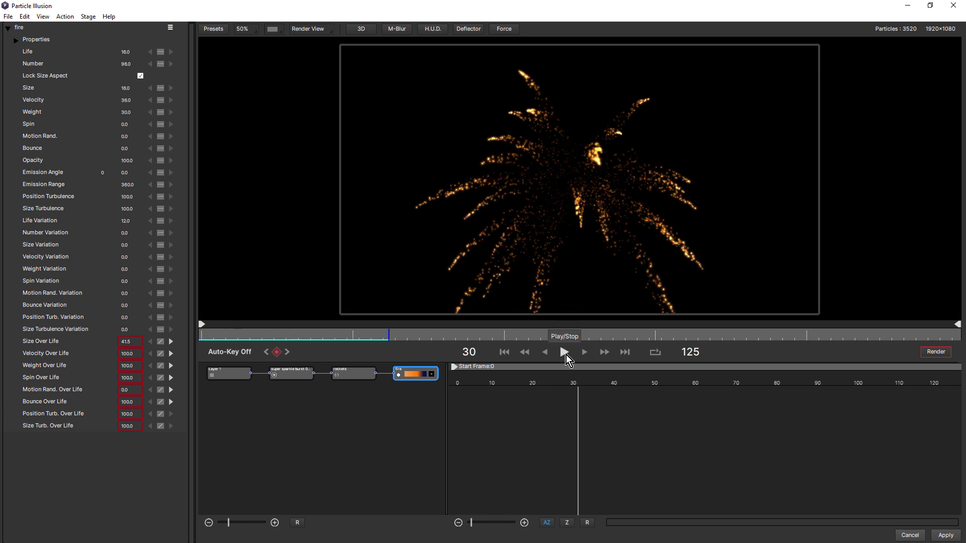
Step: Set the rockets' Position Turbulence to 1000 and preview the burst
left_click(352, 375)
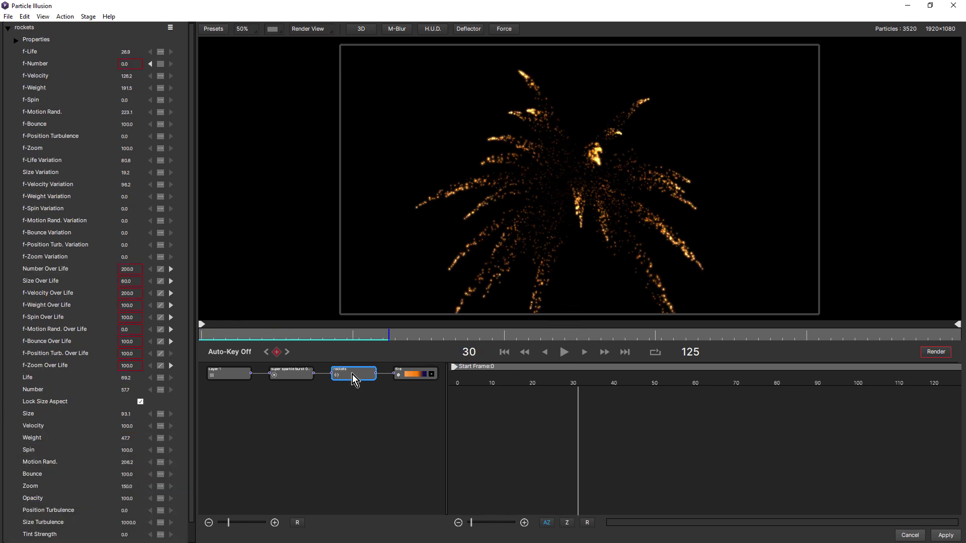
left_click(130, 510)
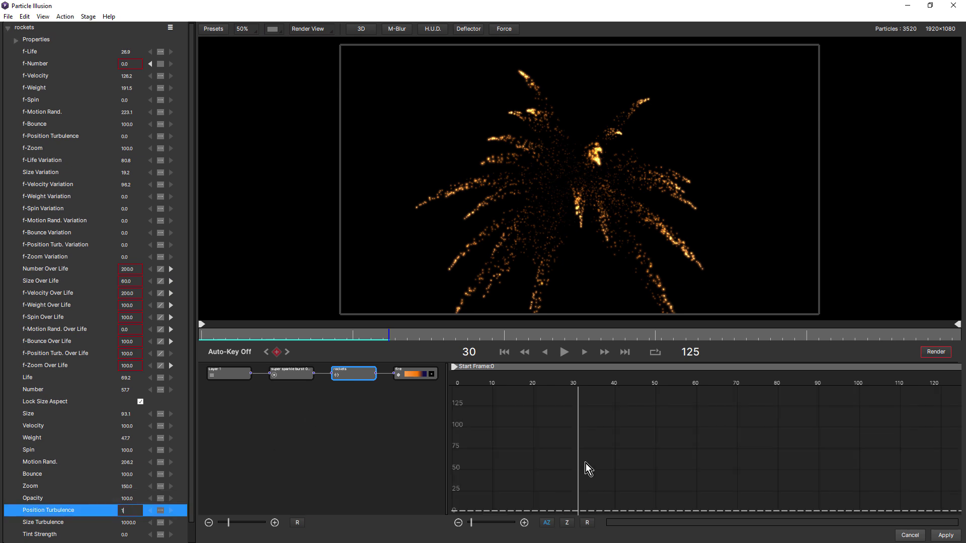
key("Return")
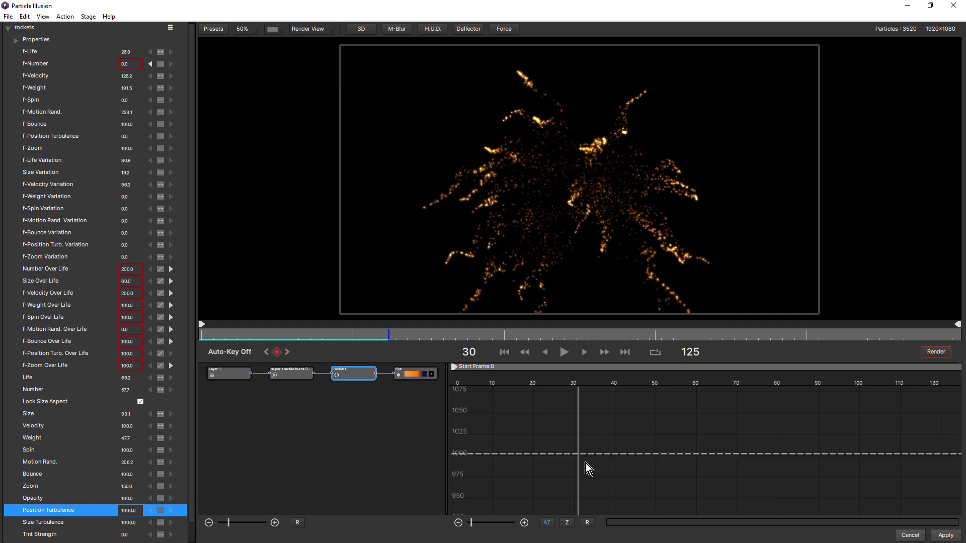
left_click(506, 353)
left_click(565, 353)
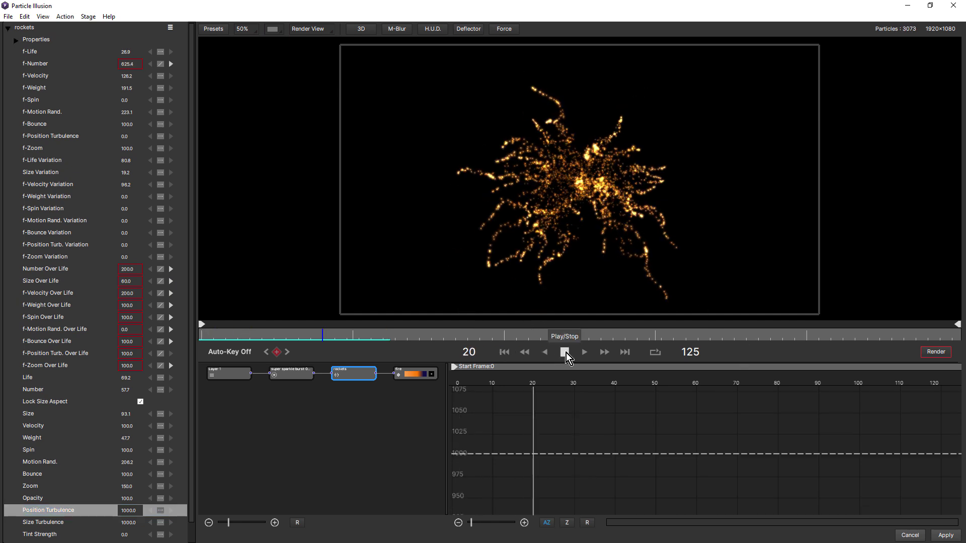
left_click(565, 352)
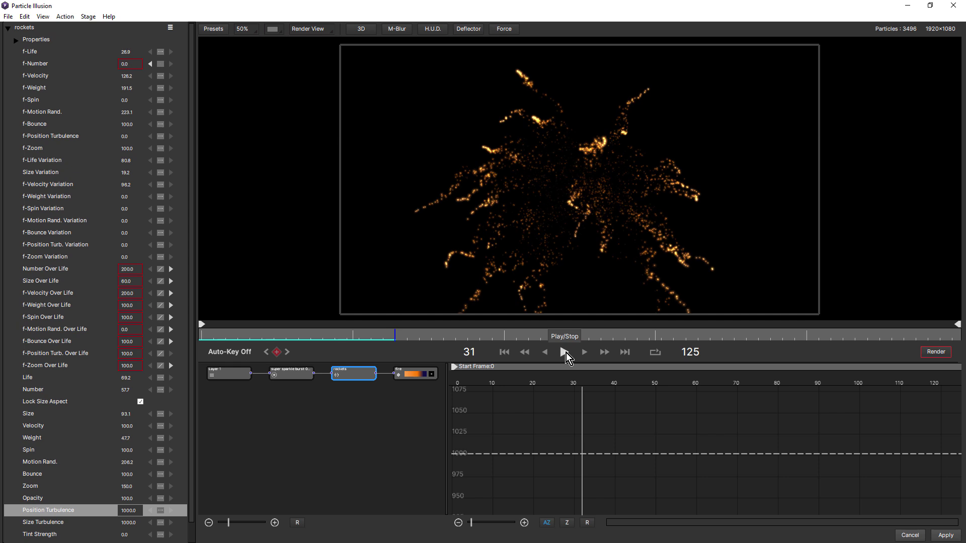
Step: Set the rockets' f-Position Turbulence to 100 and preview the burst
left_click(124, 135)
key("Home")
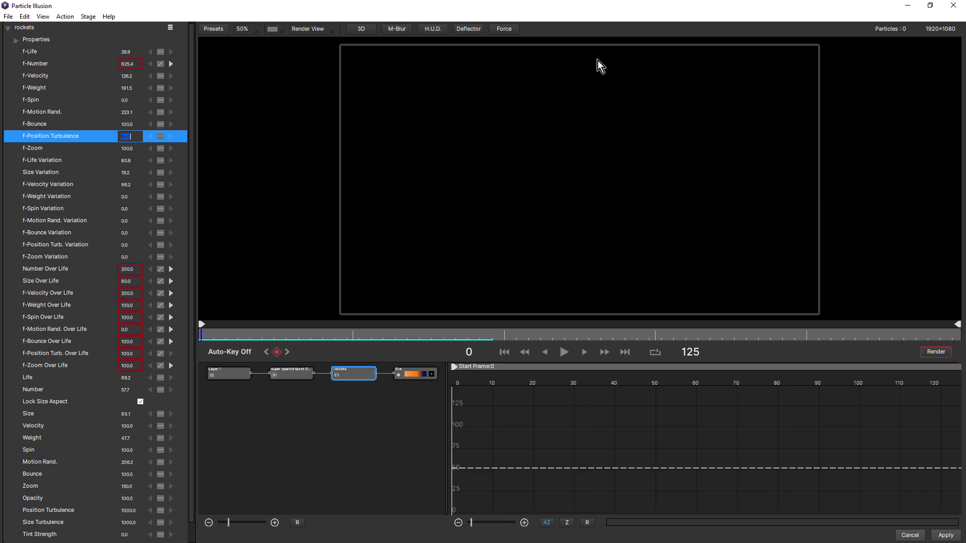
left_click(564, 352)
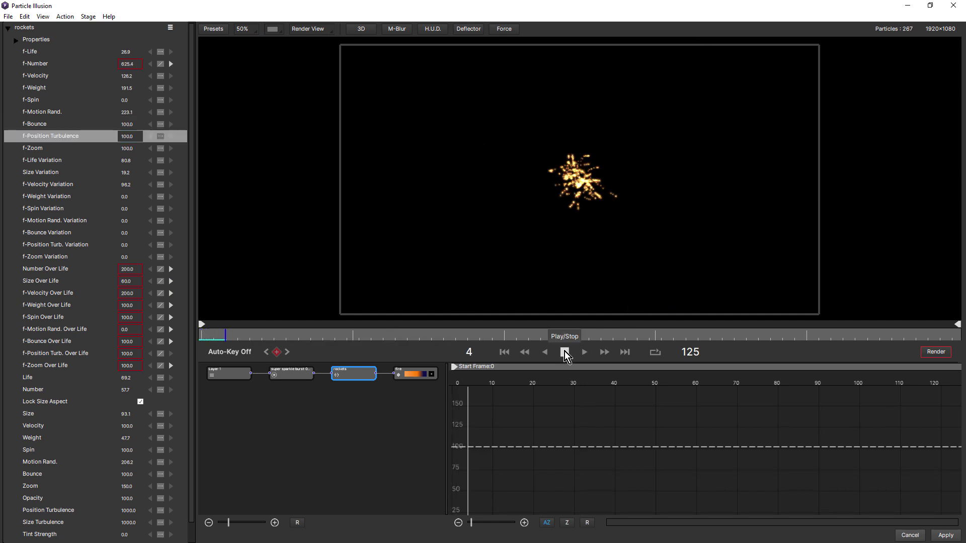
left_click(564, 351)
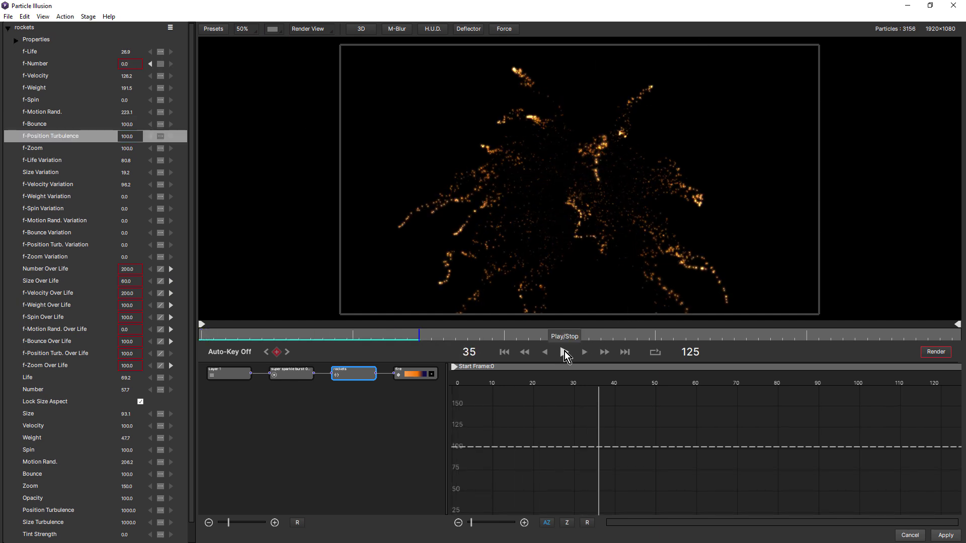
Step: Reset the rockets' Position Turbulence to 0 and preview the burst again
left_click(130, 512)
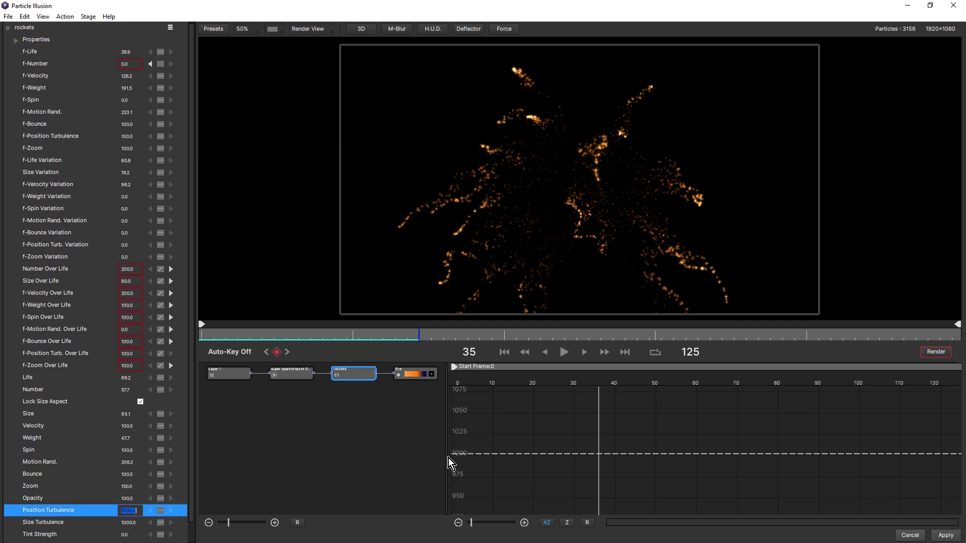
type("0")
key("Return")
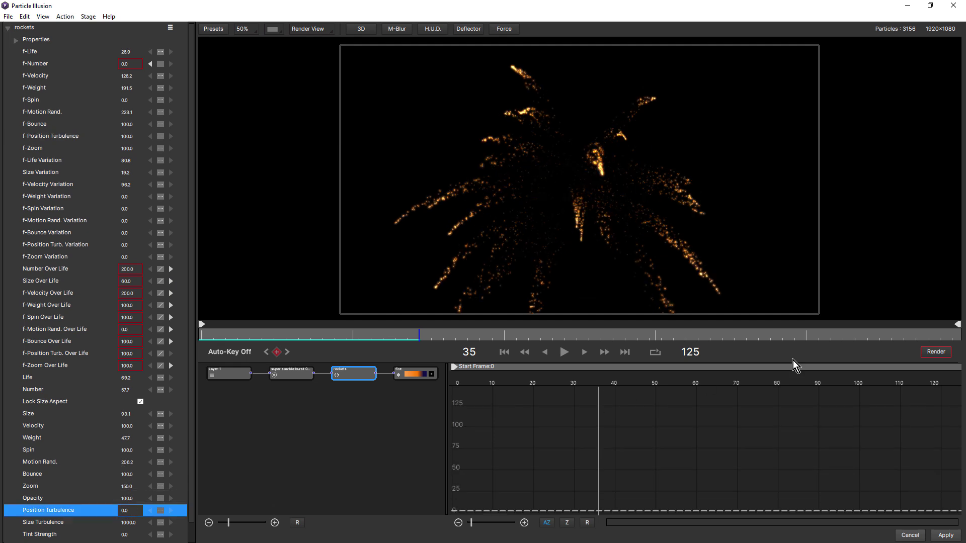
left_click(505, 352)
left_click(564, 352)
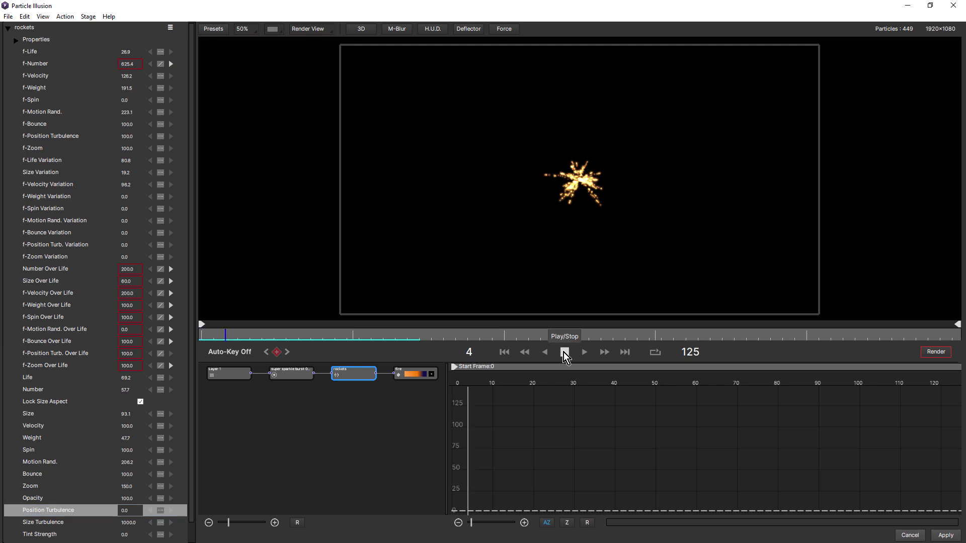
left_click(564, 352)
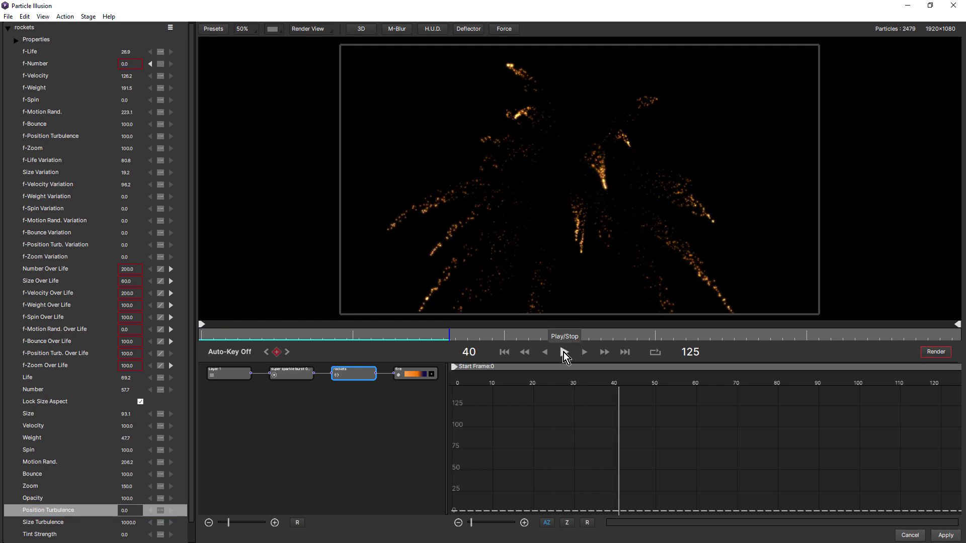
left_click(288, 376)
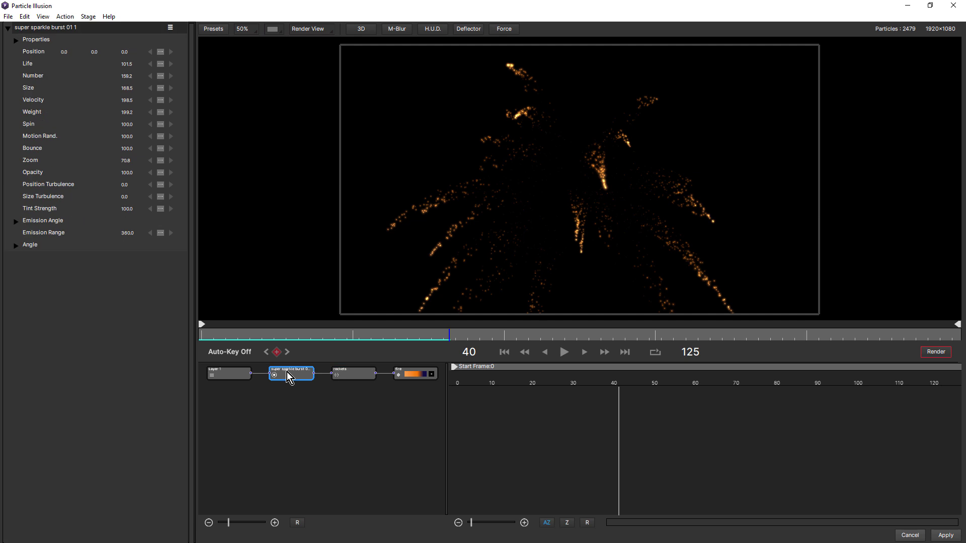
Step: Set the super sparkle burst's Position Turbulence to 100, then lower it to 10
left_click(124, 187)
type("100")
key("Return")
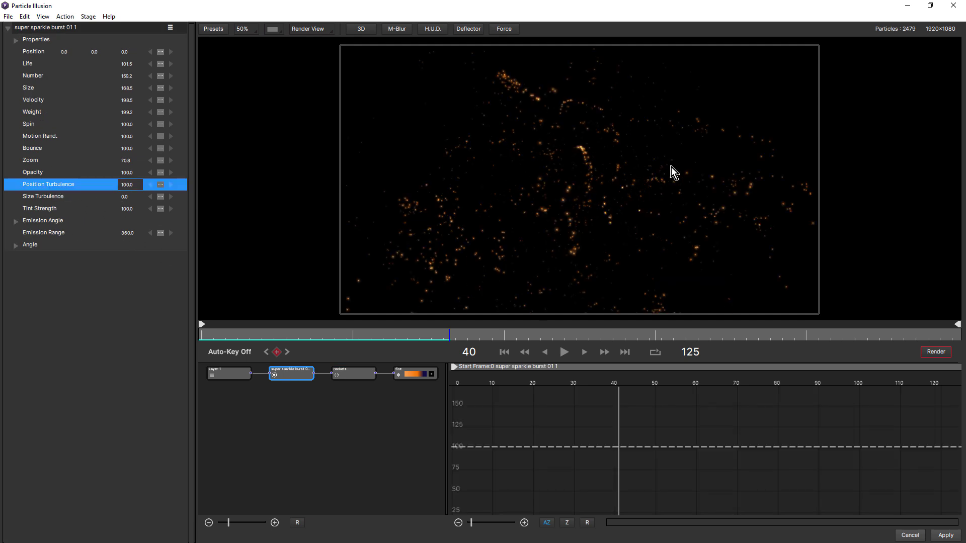
left_click(126, 185)
type("10")
key("Return")
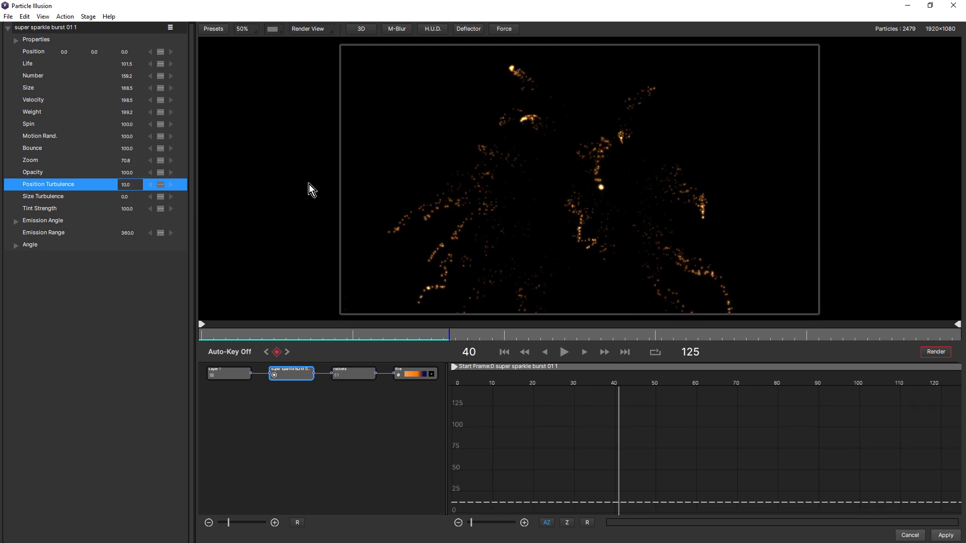
Step: Replay the burst twice from frame 0 to check the slight trail wobble
left_click(505, 353)
left_click(564, 352)
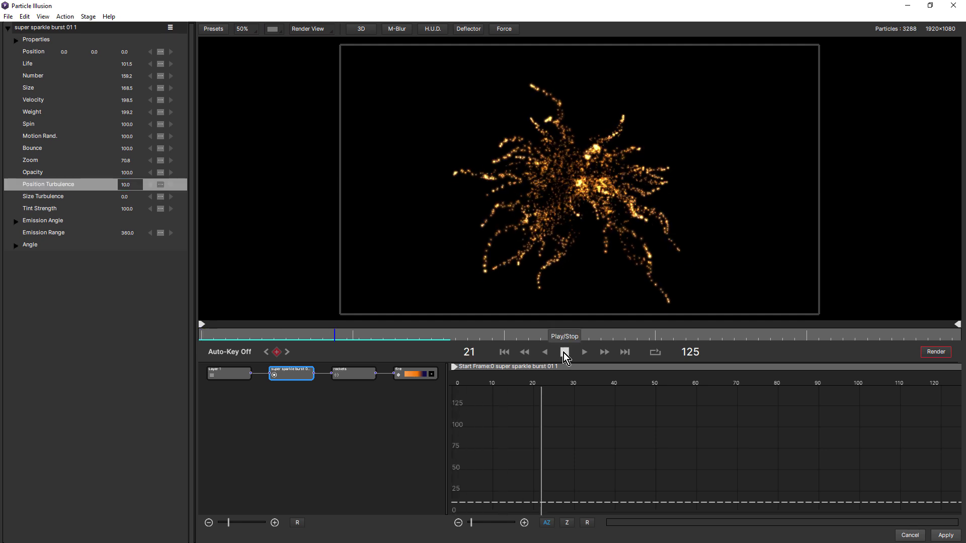
left_click(563, 352)
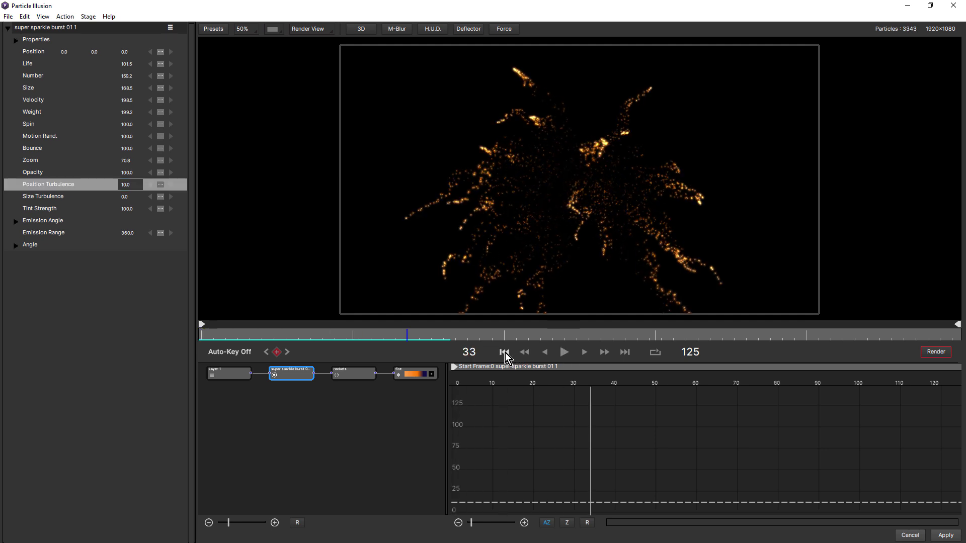
left_click(504, 352)
left_click(564, 352)
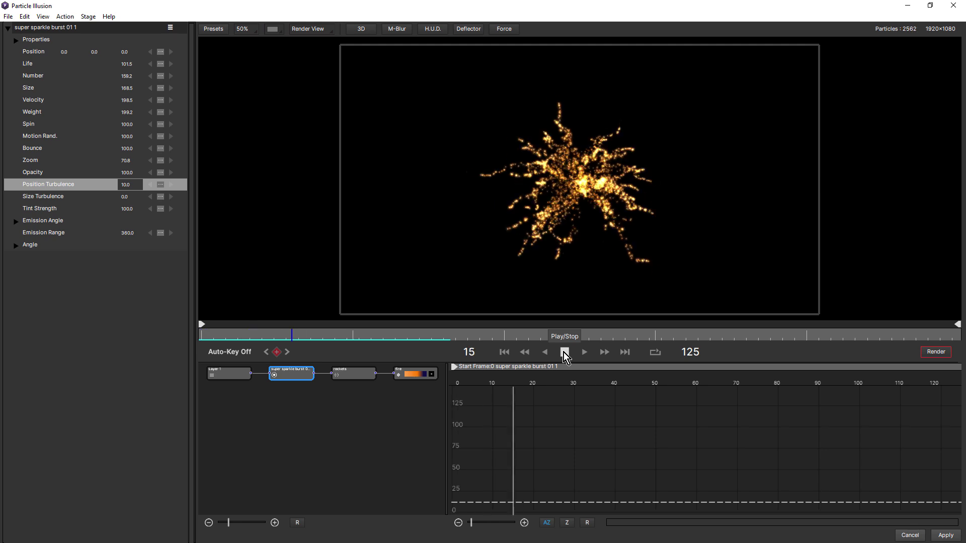
left_click(564, 352)
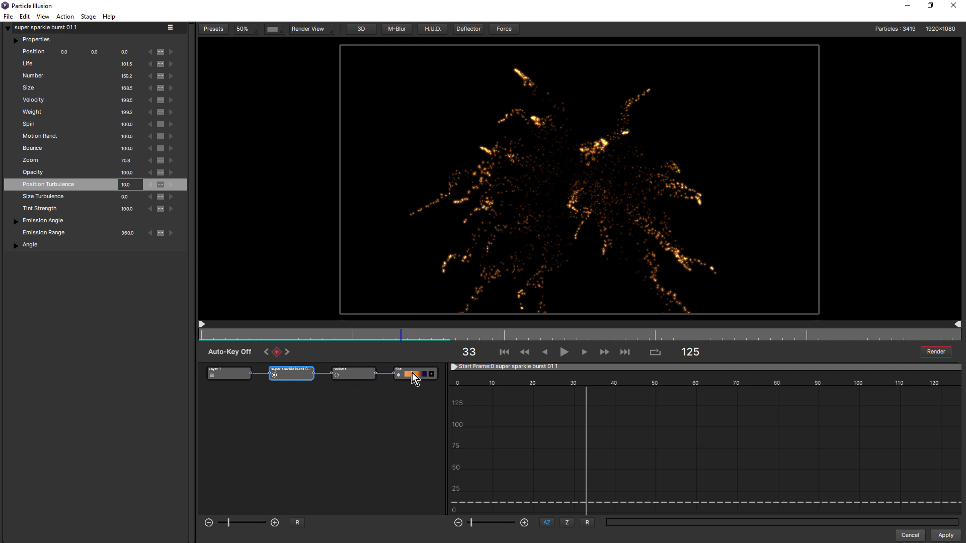
Step: Raise the rockets particle's Position Turbulence to 500, then to 1000
left_click(358, 373)
left_click(129, 511)
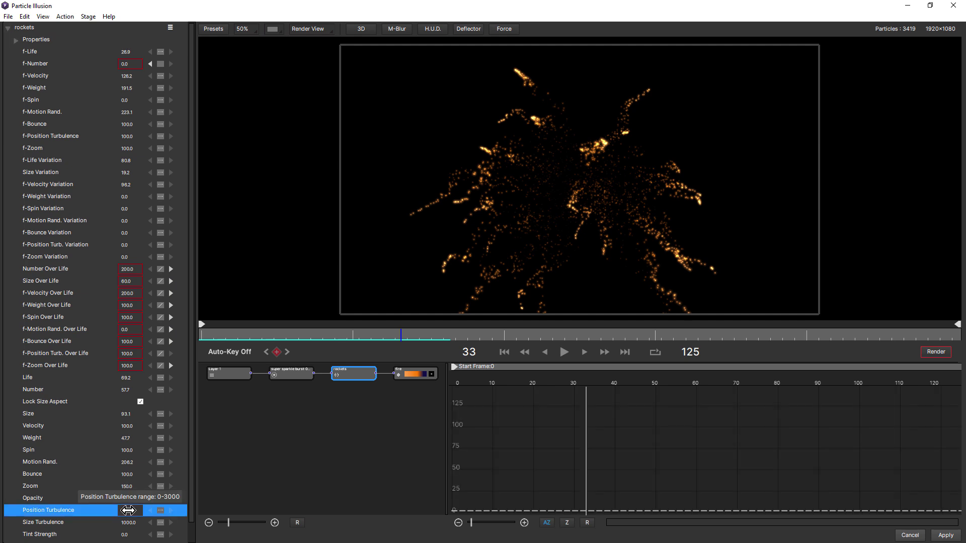
type("500")
key("Return")
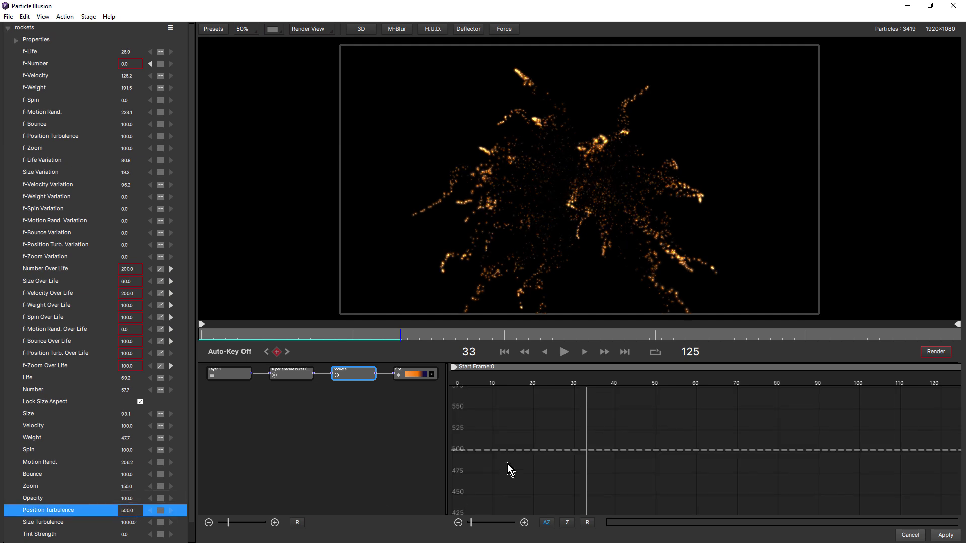
left_click(130, 511)
type("1000")
key("Return")
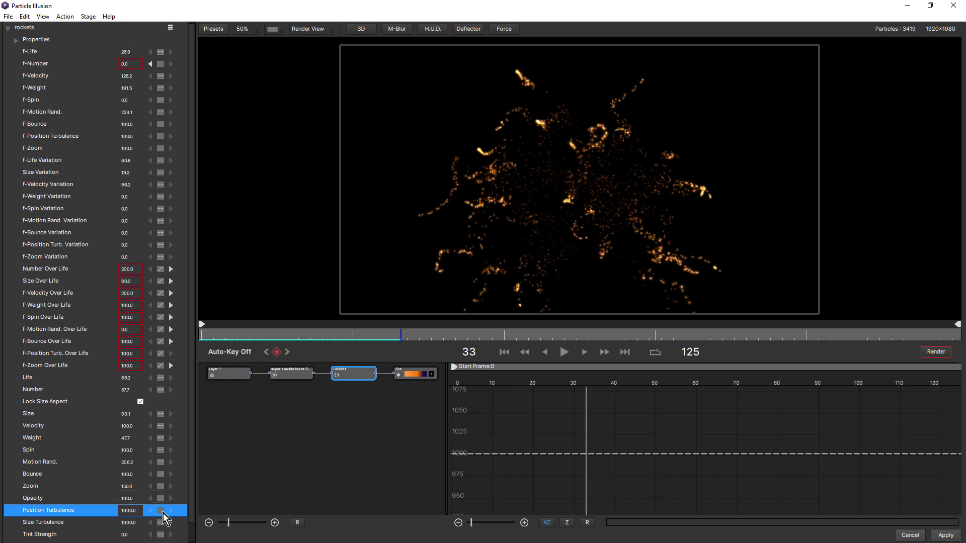
Step: Replay the burst from the first frame to watch the curling gold trails
left_click(504, 351)
left_click(564, 353)
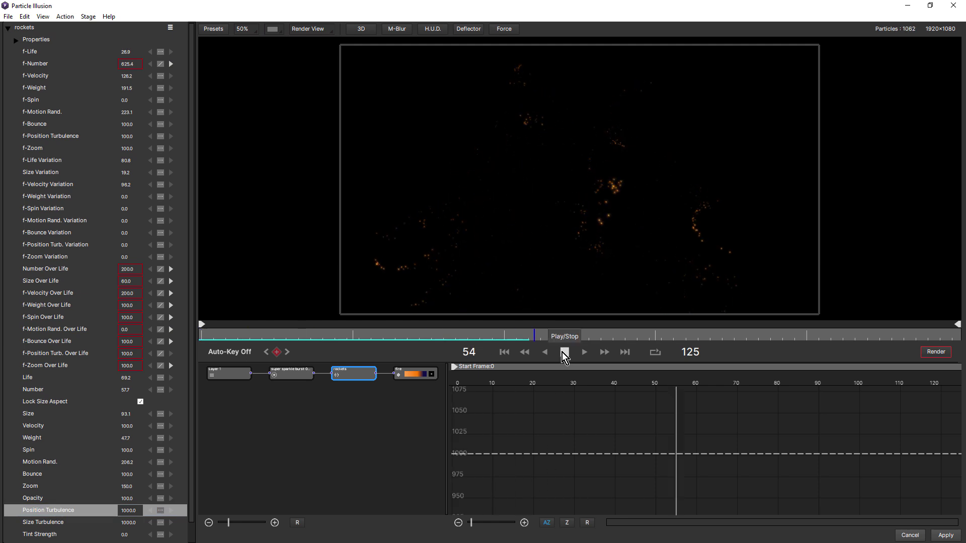
left_click(563, 352)
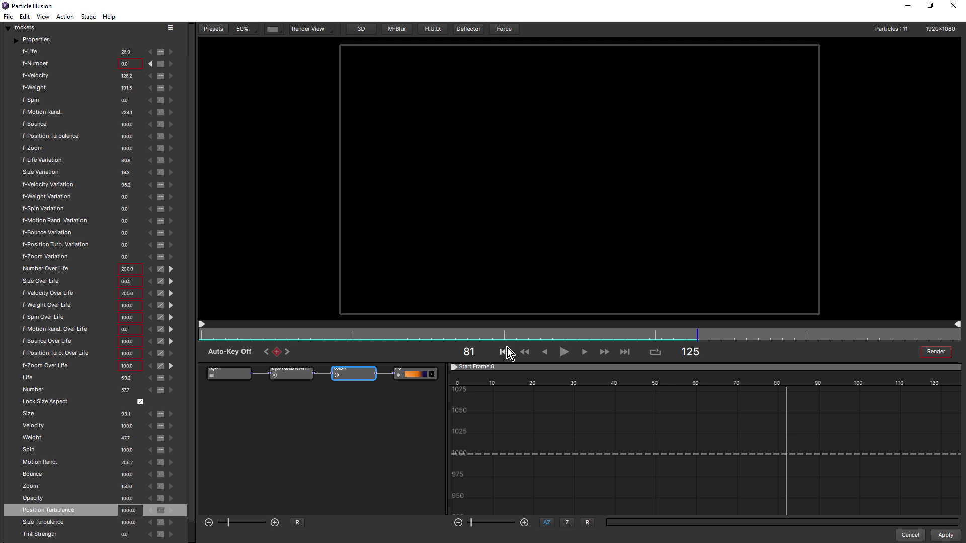
left_click(507, 351)
left_click(564, 352)
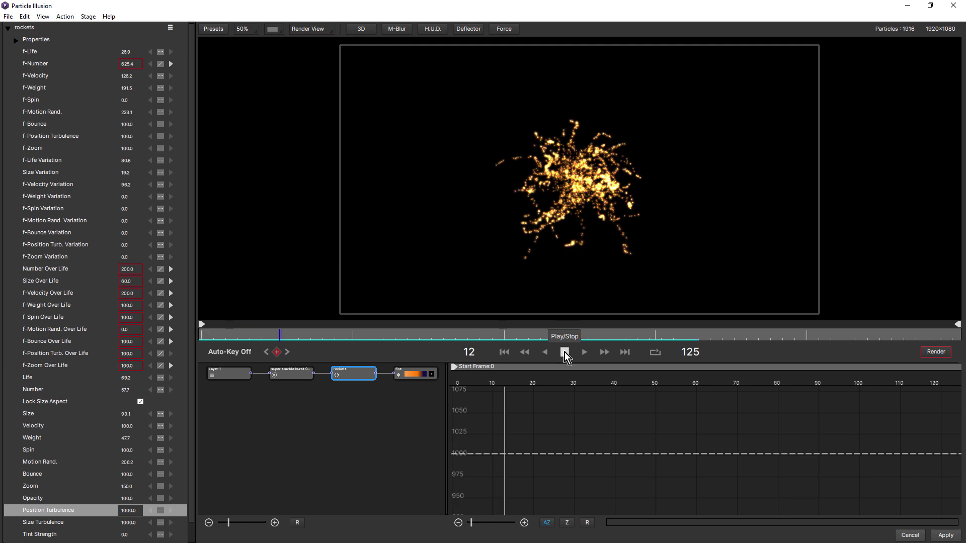